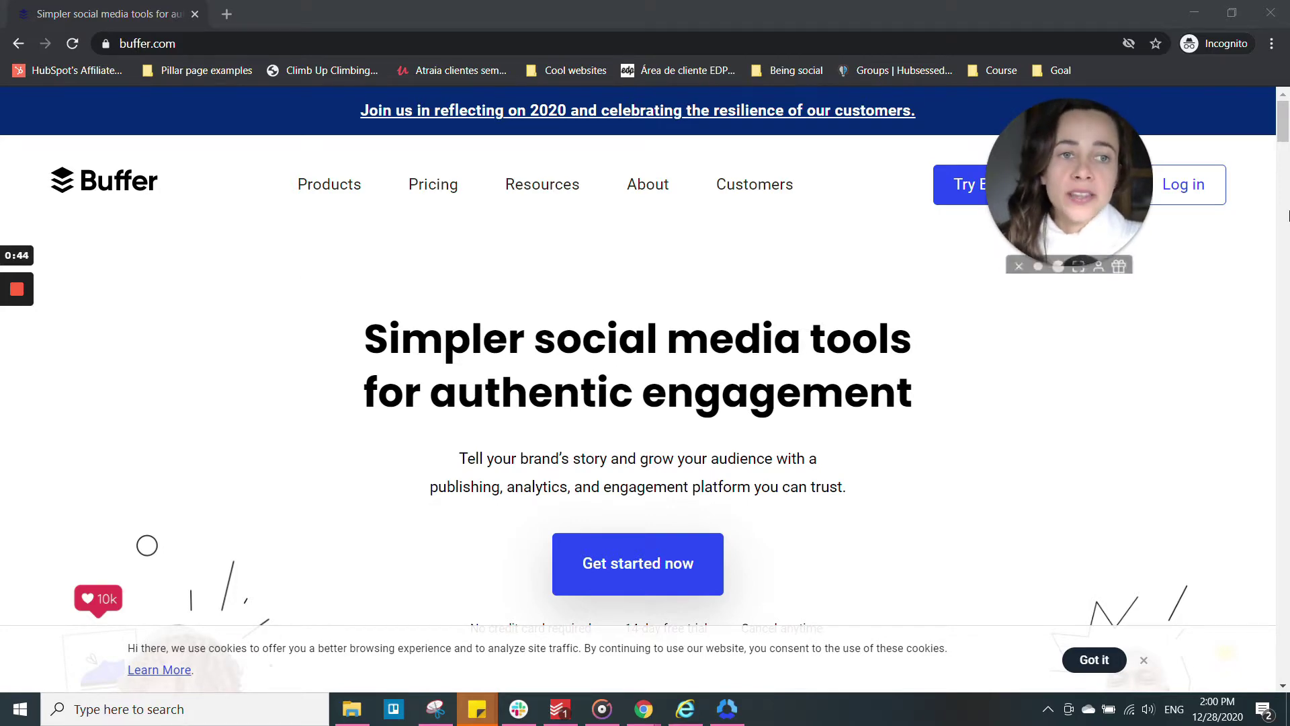
# - Scroll down the Buffer homepage to the Get started now button
pyautogui.click(1284, 225)
pyautogui.click(1284, 225)
pyautogui.moveTo(1284, 225); pyautogui.dragTo(1283, 101)
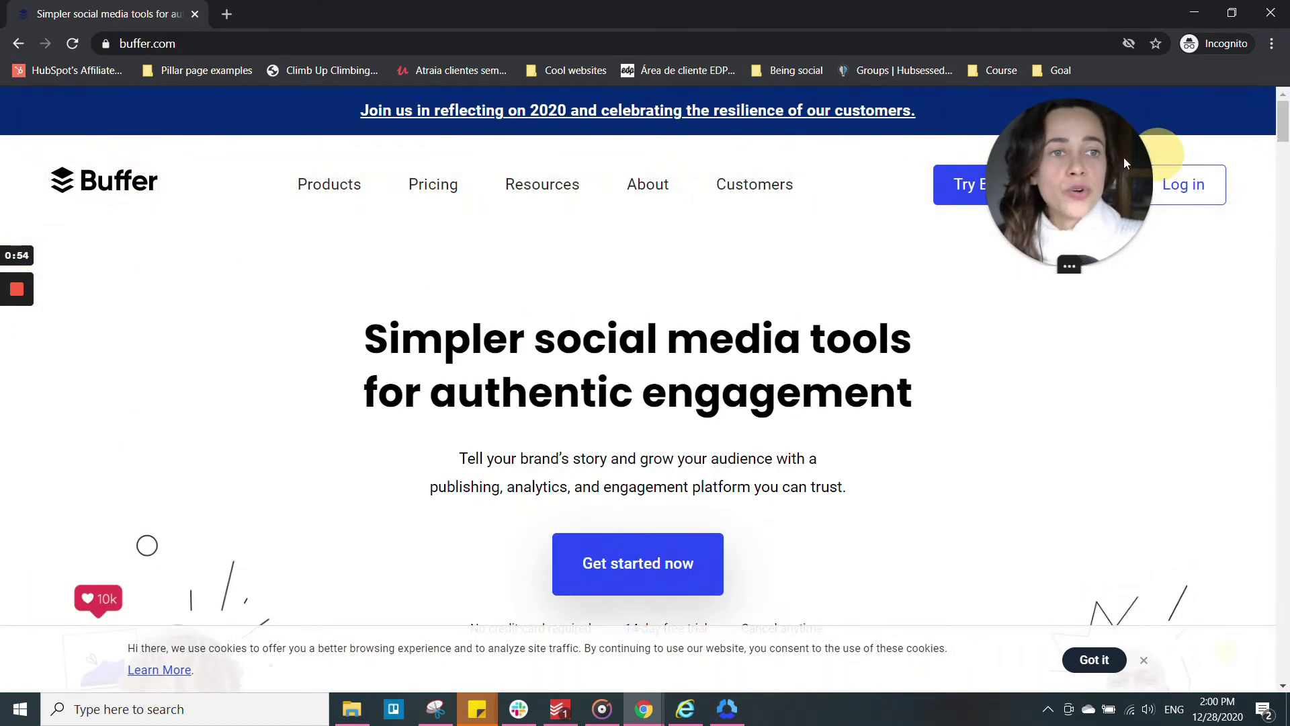
pyautogui.moveTo(1059, 172); pyautogui.dragTo(730, 239)
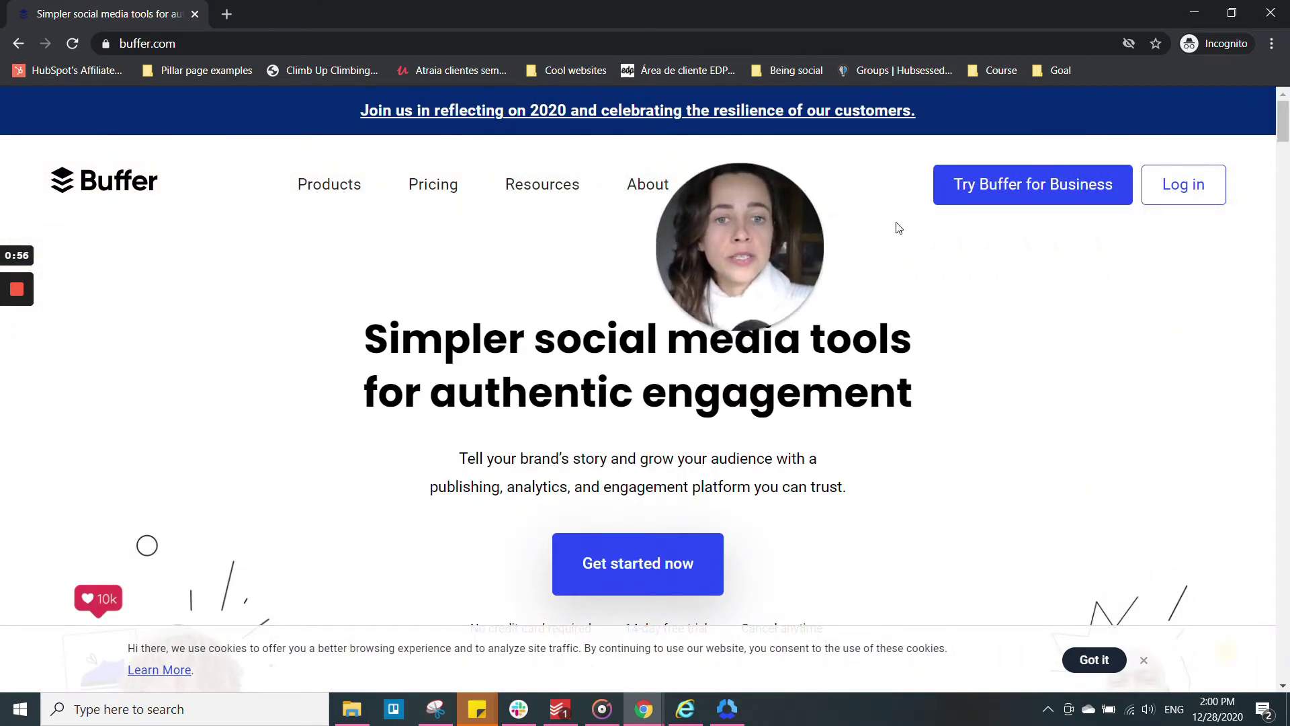
# - Open the Publish pricing page and scroll to the $15, $65 and $99 plans and trial note
pyautogui.click(641, 565)
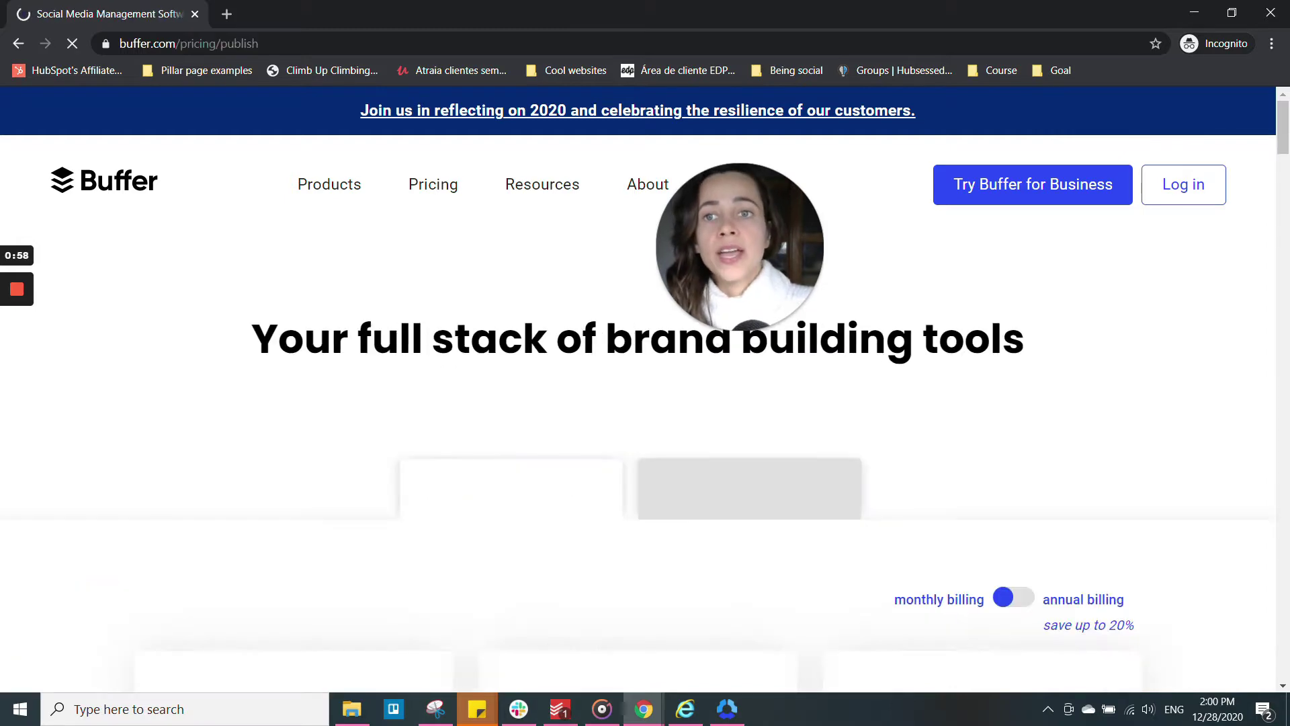
pyautogui.scroll(-8, 461, 450)
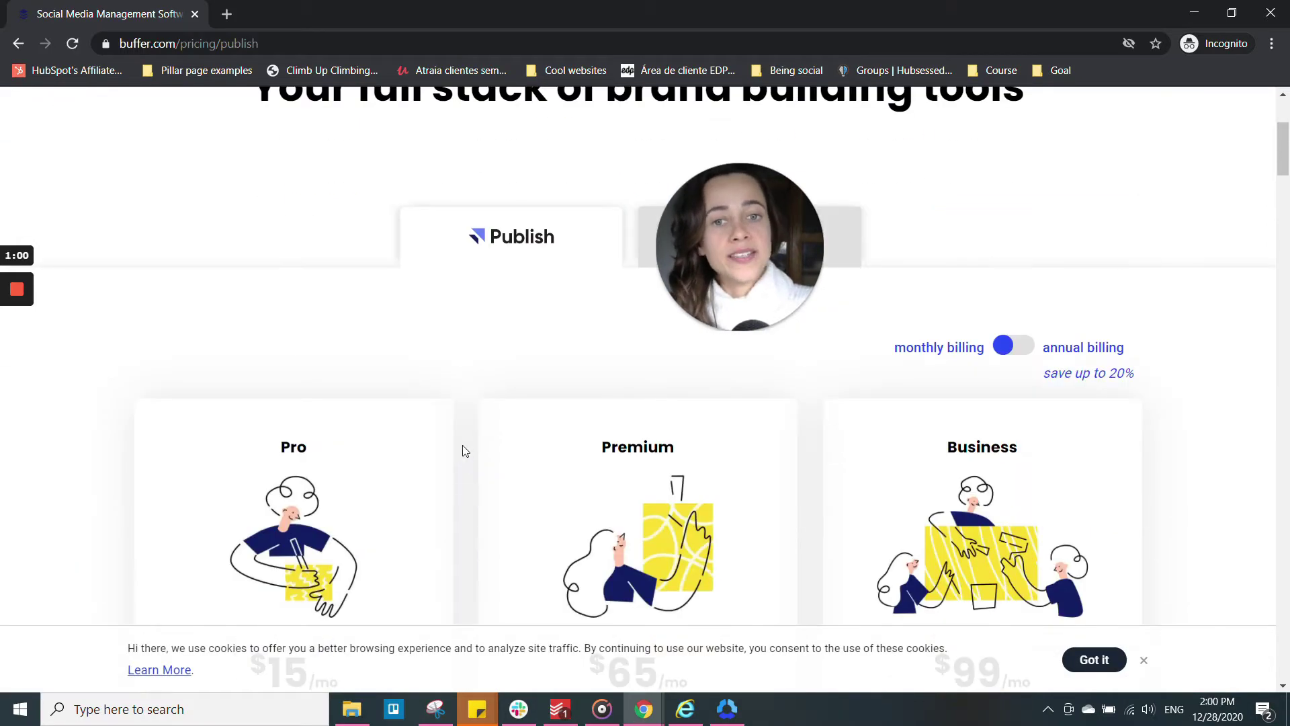
pyautogui.scroll(-6, 413, 439)
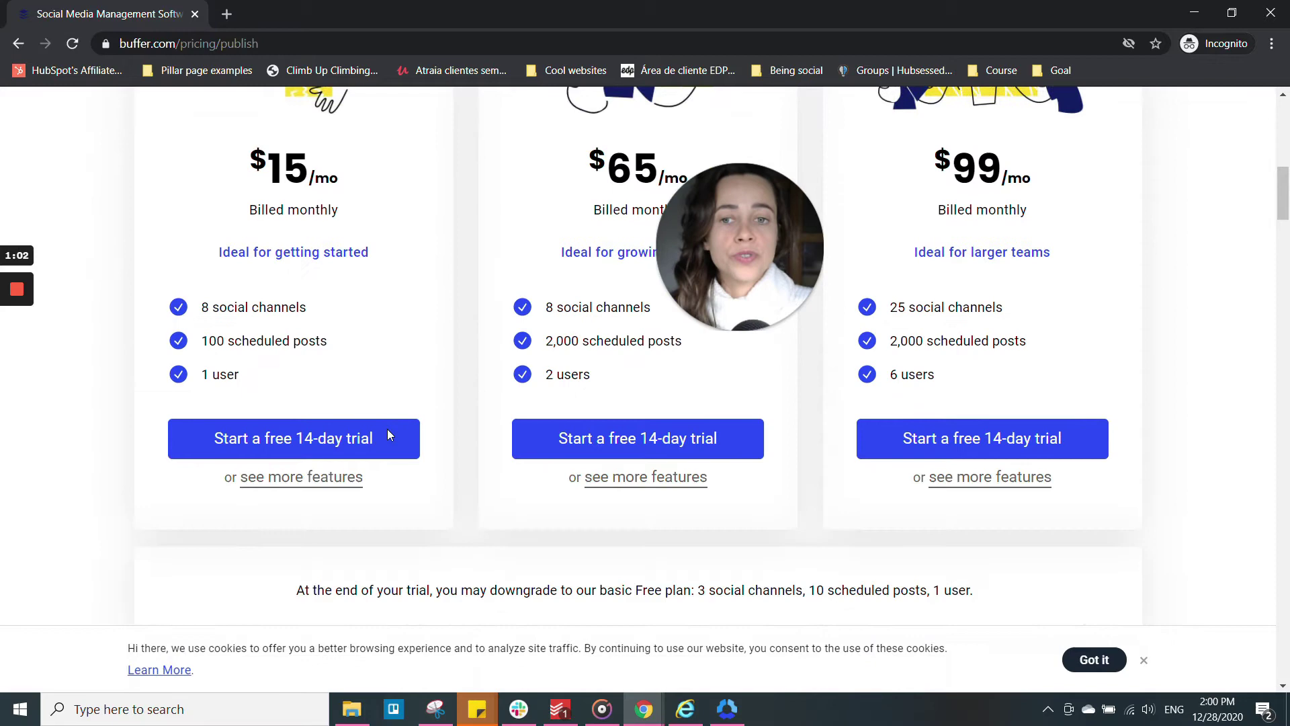
pyautogui.moveTo(721, 303); pyautogui.dragTo(1216, 297)
pyautogui.scroll(6, 371, 390)
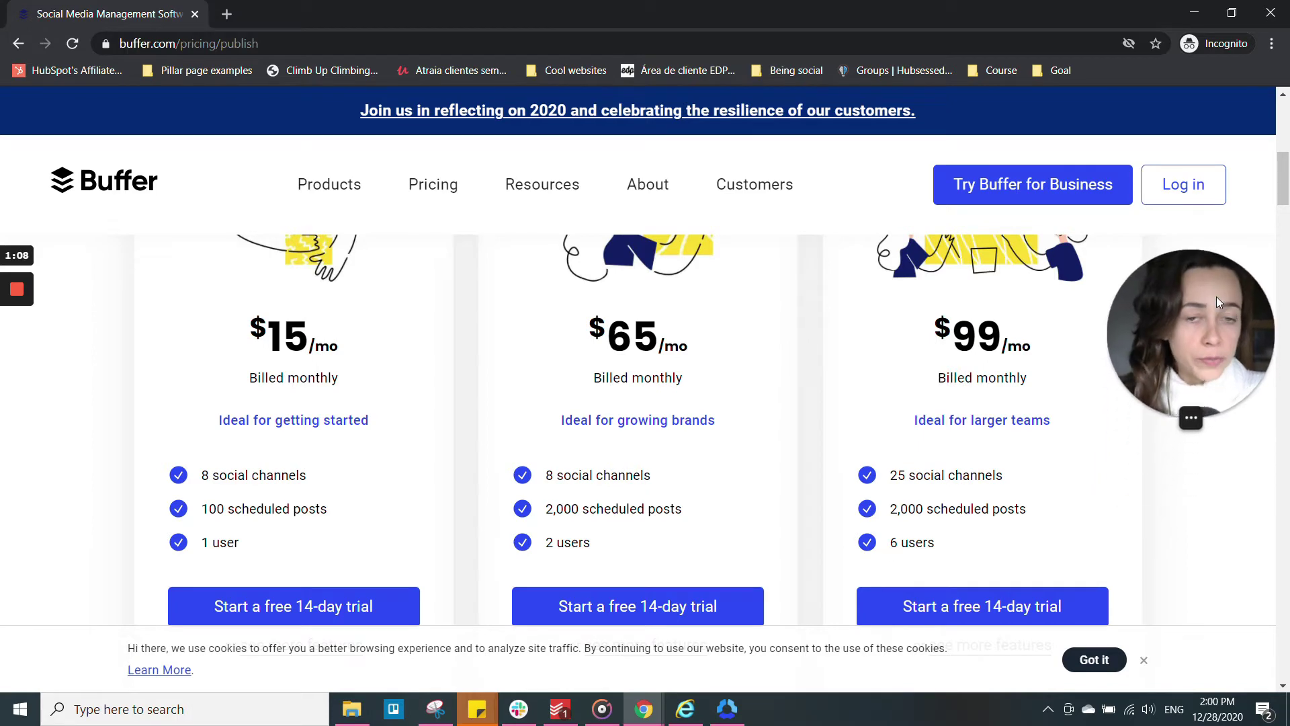
pyautogui.scroll(1, 758, 389)
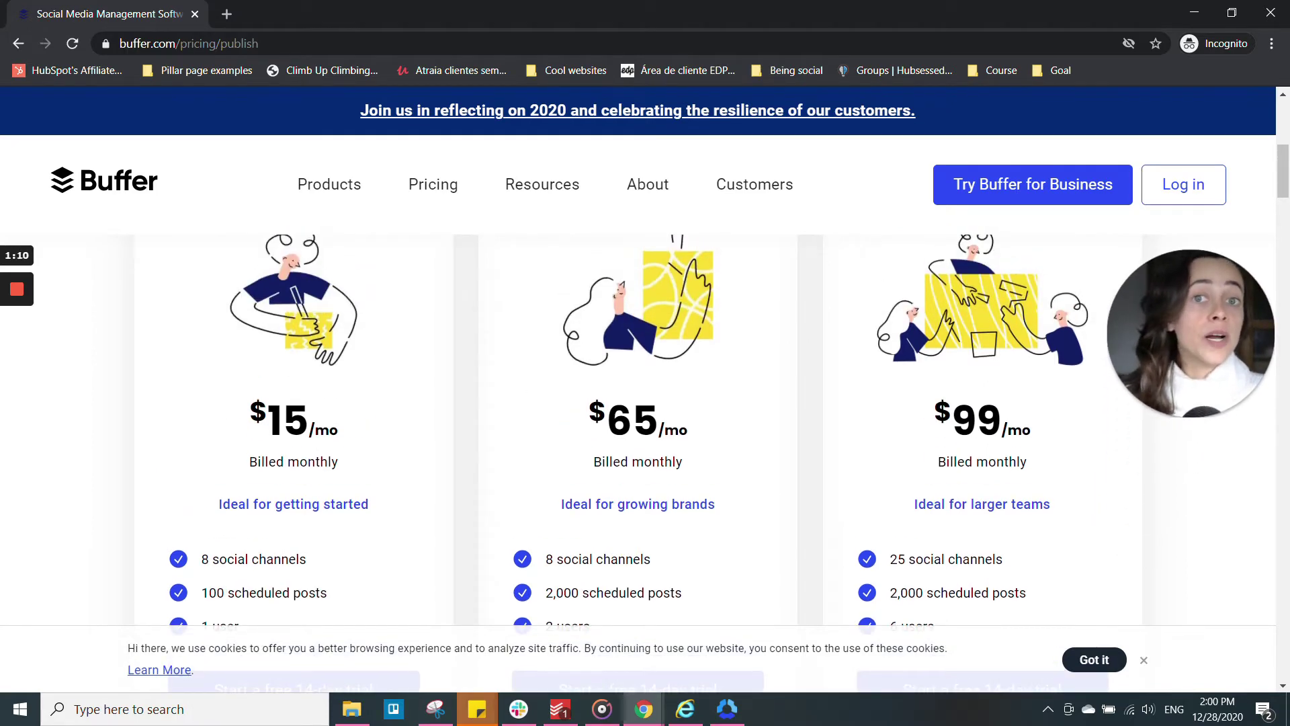
pyautogui.scroll(-5, 383, 430)
pyautogui.scroll(-3, 626, 358)
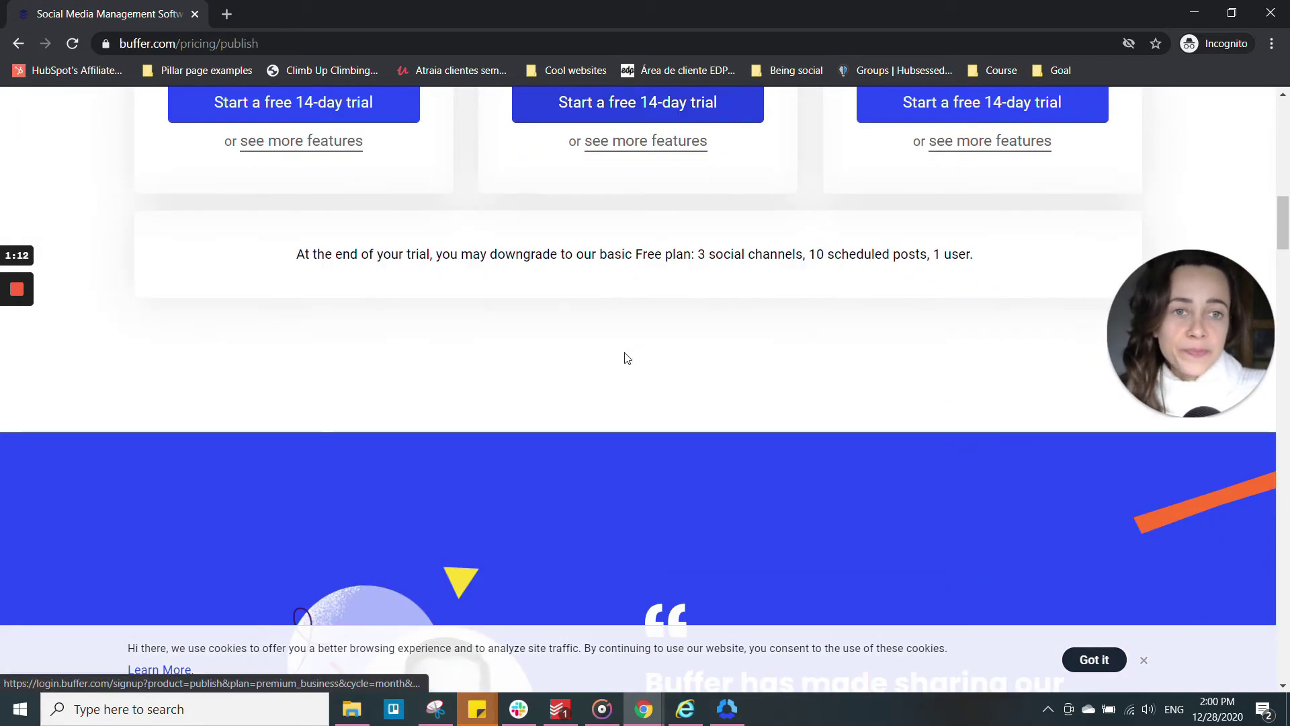
# - Highlight the trial-end phrase, 'basic Free plan' and '10 scheduled posts' in the free-plan note
pyautogui.moveTo(298, 257); pyautogui.dragTo(425, 253)
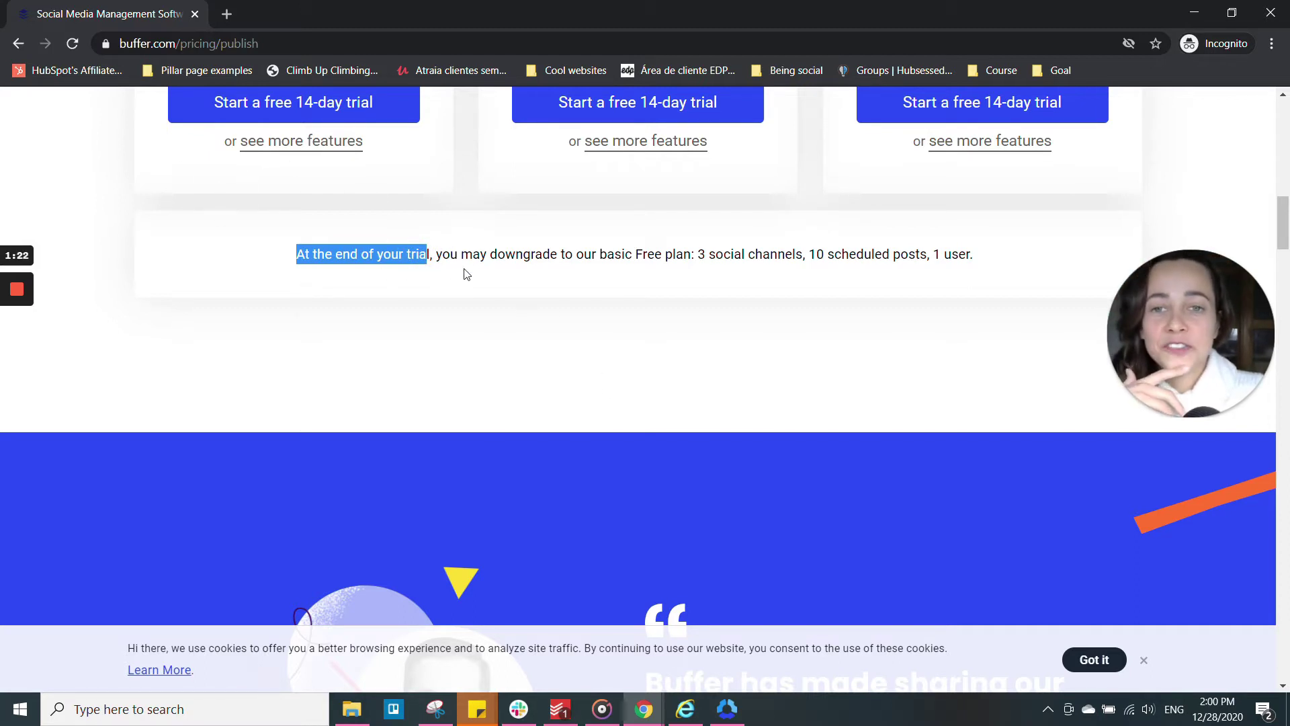
pyautogui.moveTo(596, 254); pyautogui.dragTo(690, 254)
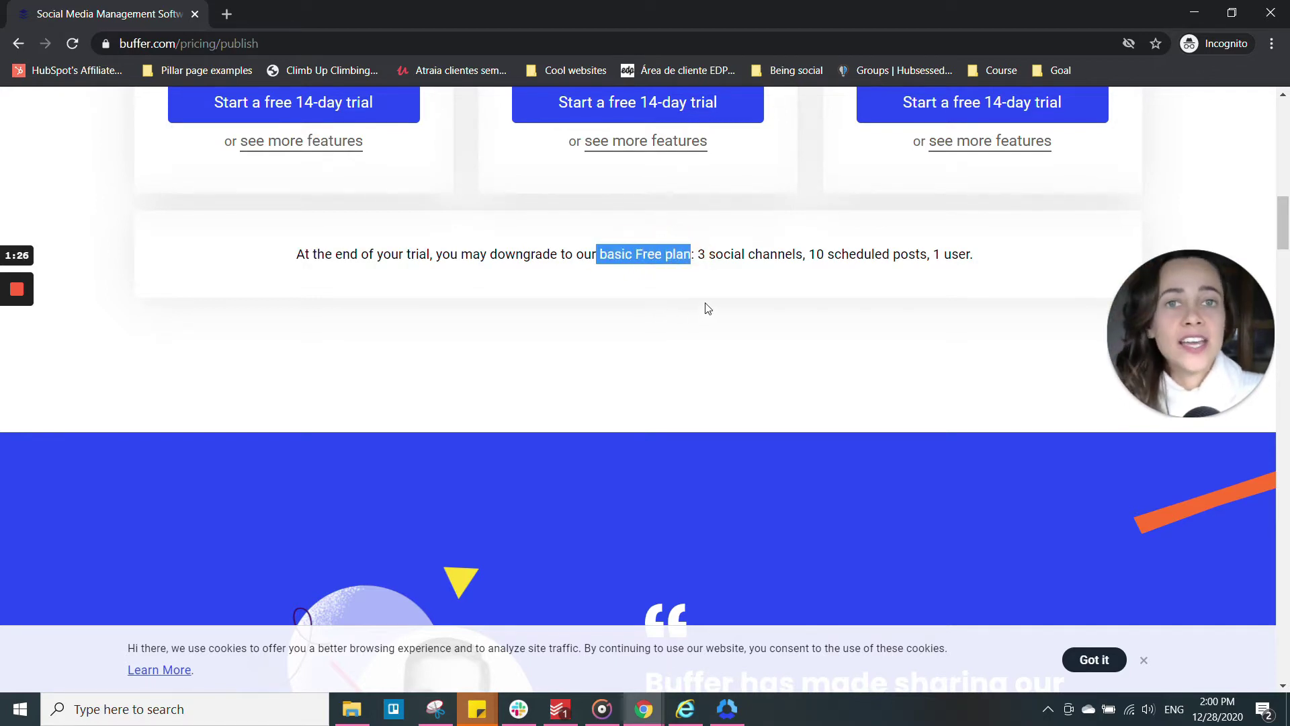
pyautogui.moveTo(809, 254); pyautogui.dragTo(915, 254)
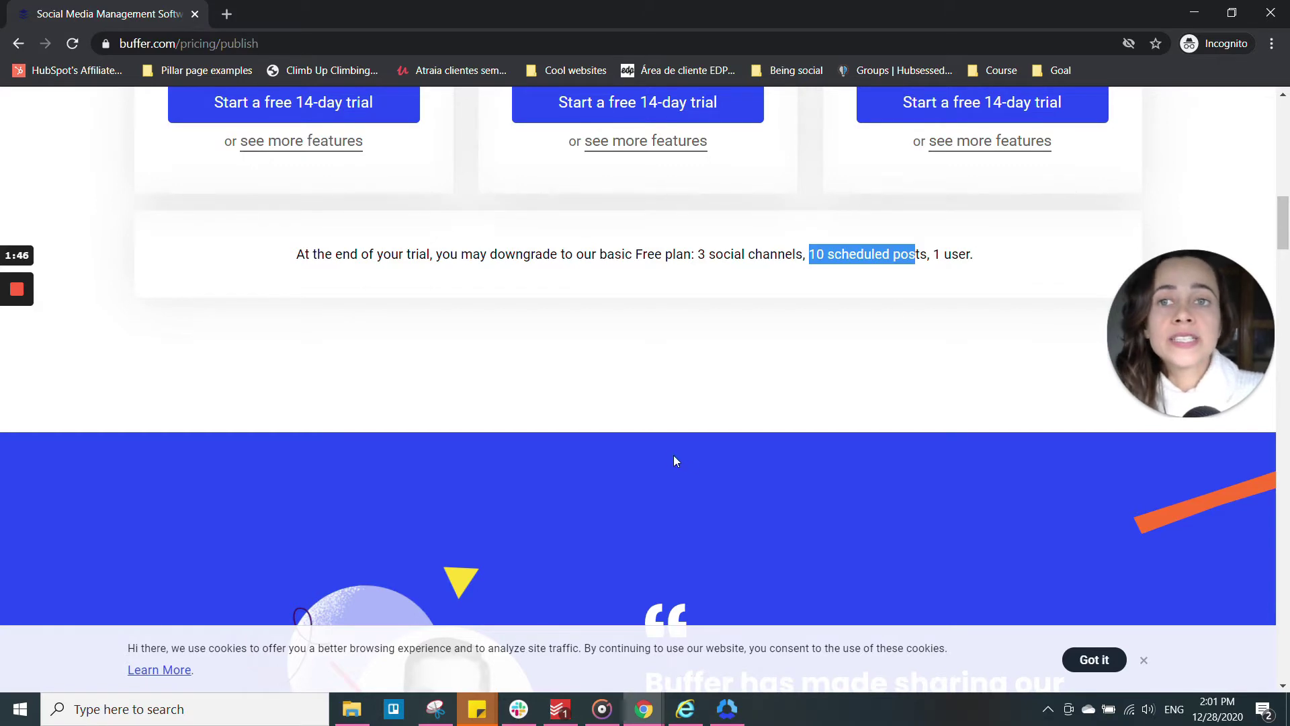
pyautogui.scroll(6, 676, 461)
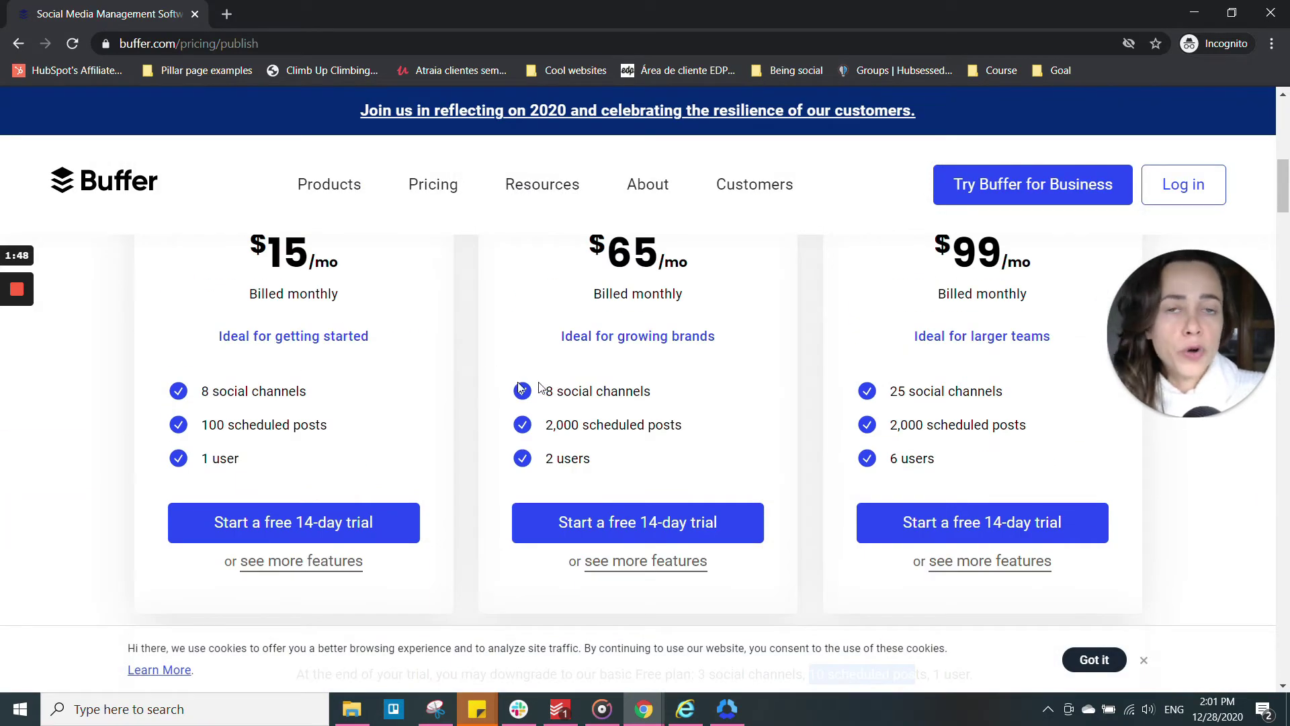
pyautogui.scroll(-4, 672, 350)
pyautogui.scroll(4, 527, 340)
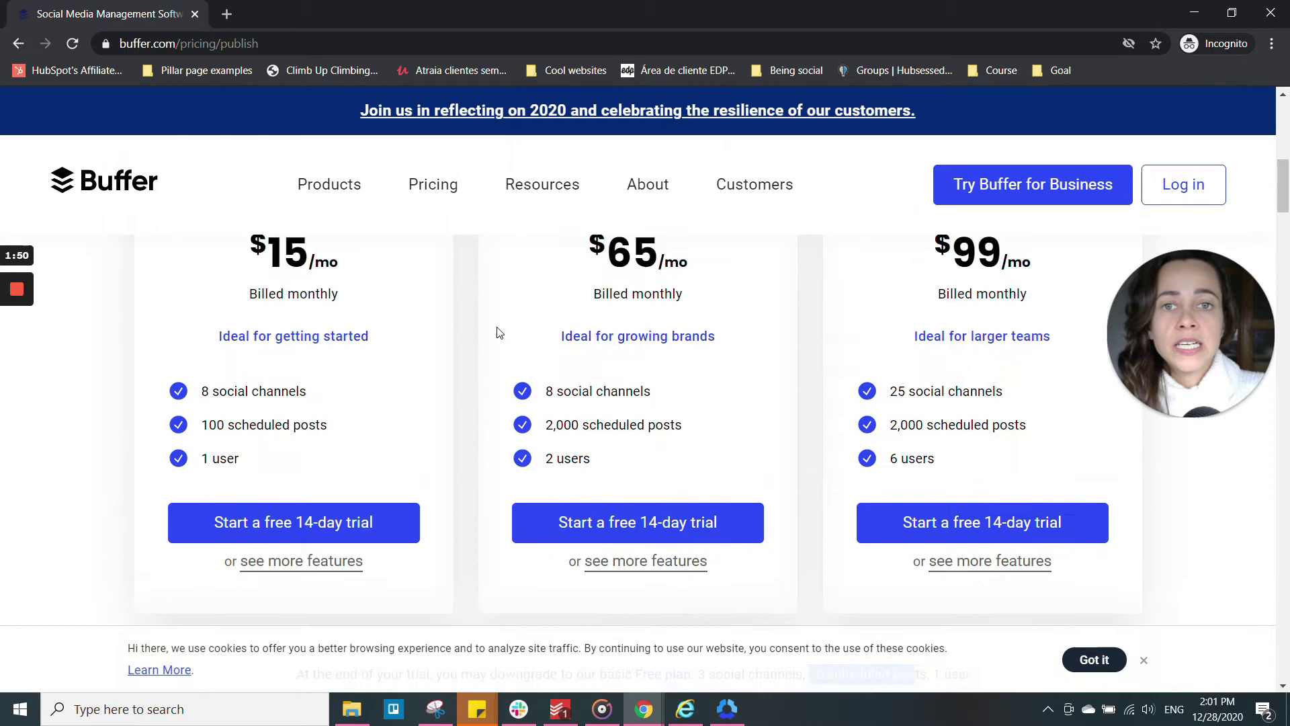
pyautogui.scroll(1, 491, 410)
pyautogui.scroll(3, 492, 410)
pyautogui.scroll(-12, 494, 410)
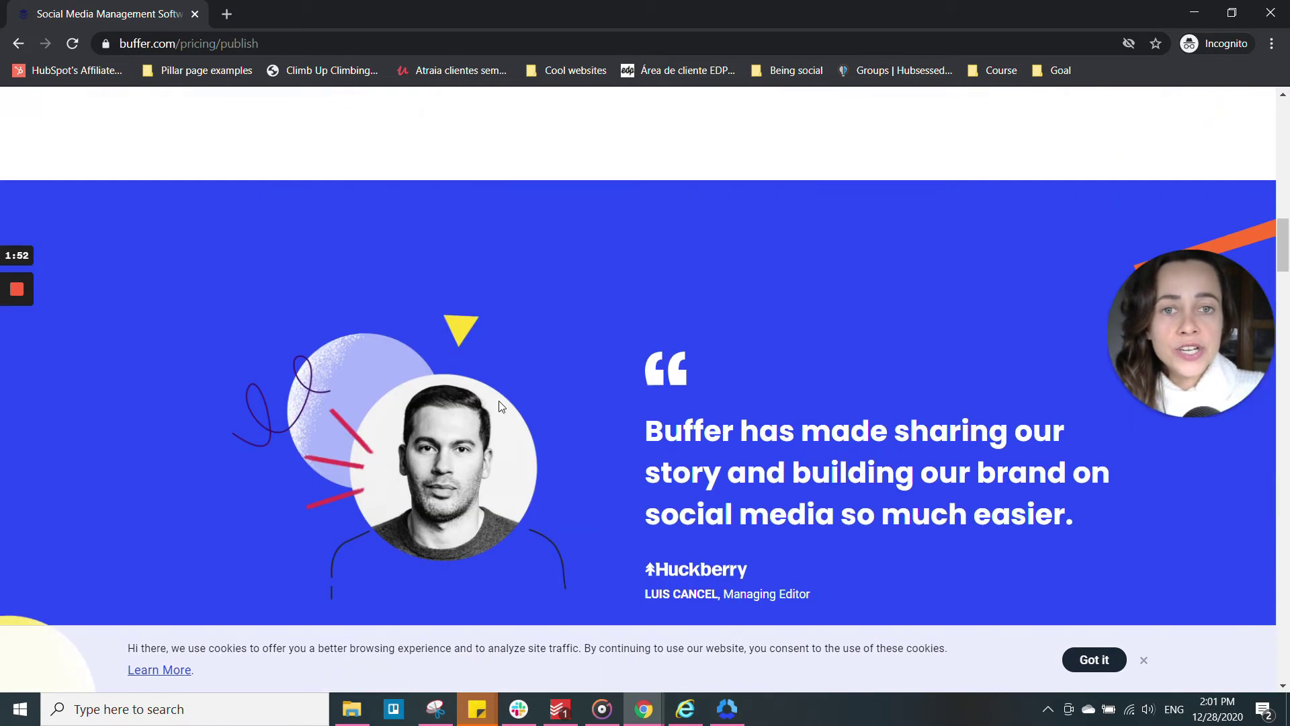
pyautogui.scroll(4, 498, 401)
pyautogui.scroll(4, 598, 383)
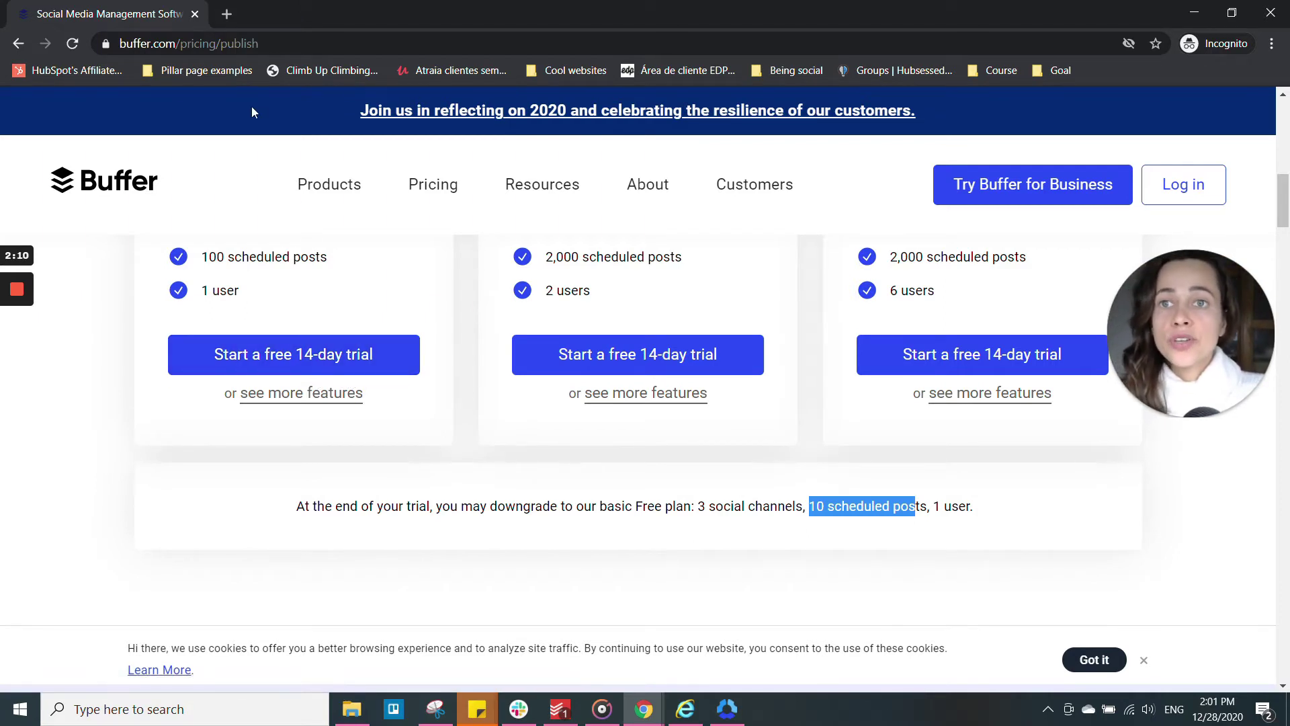
# - Close the incognito pricing window to return to the Publish queue with its December 29 post
pyautogui.click(195, 14)
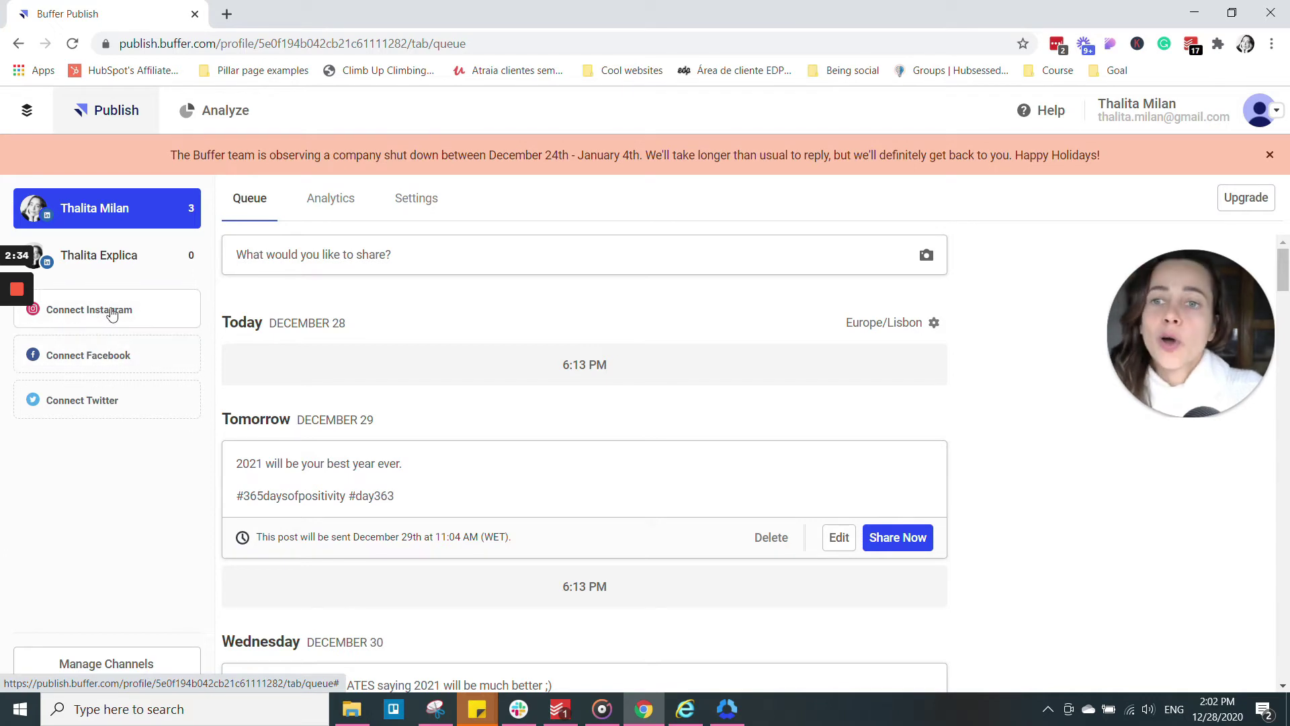
# - Review the new-channel options, then return to the list of connected LinkedIn Page and Profile channels
pyautogui.click(106, 665)
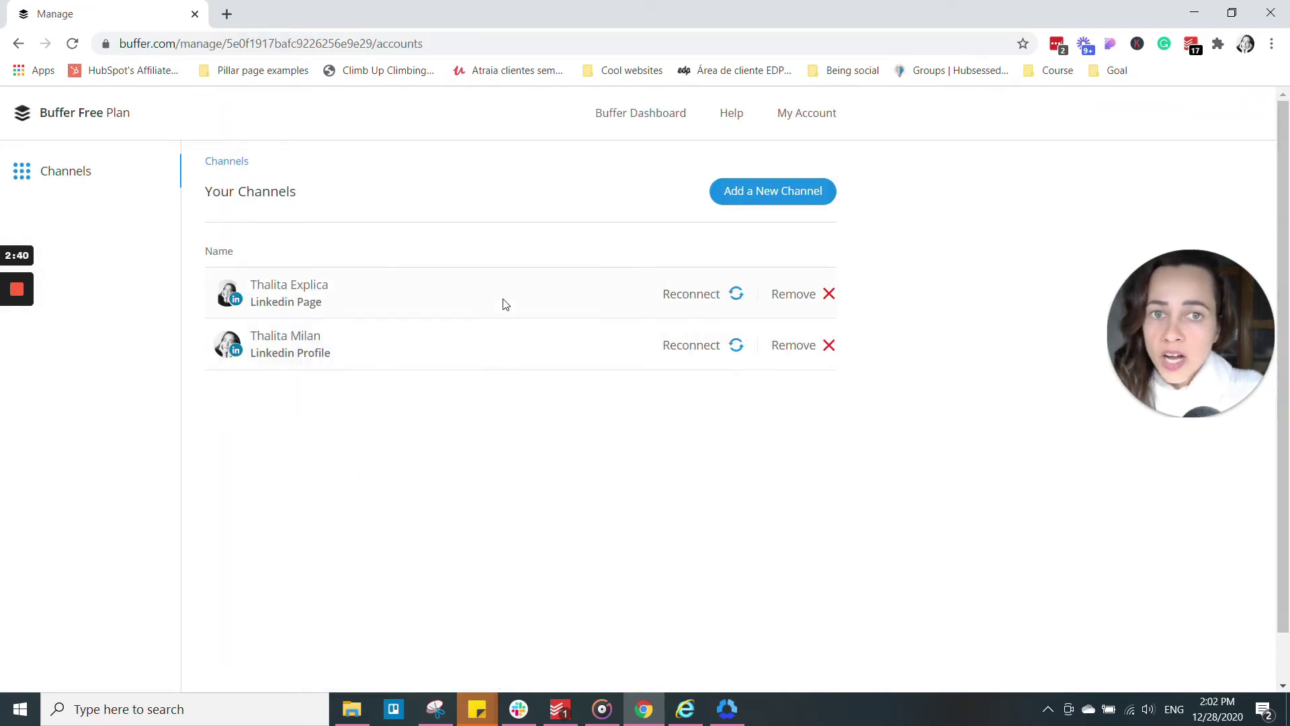
pyautogui.click(755, 193)
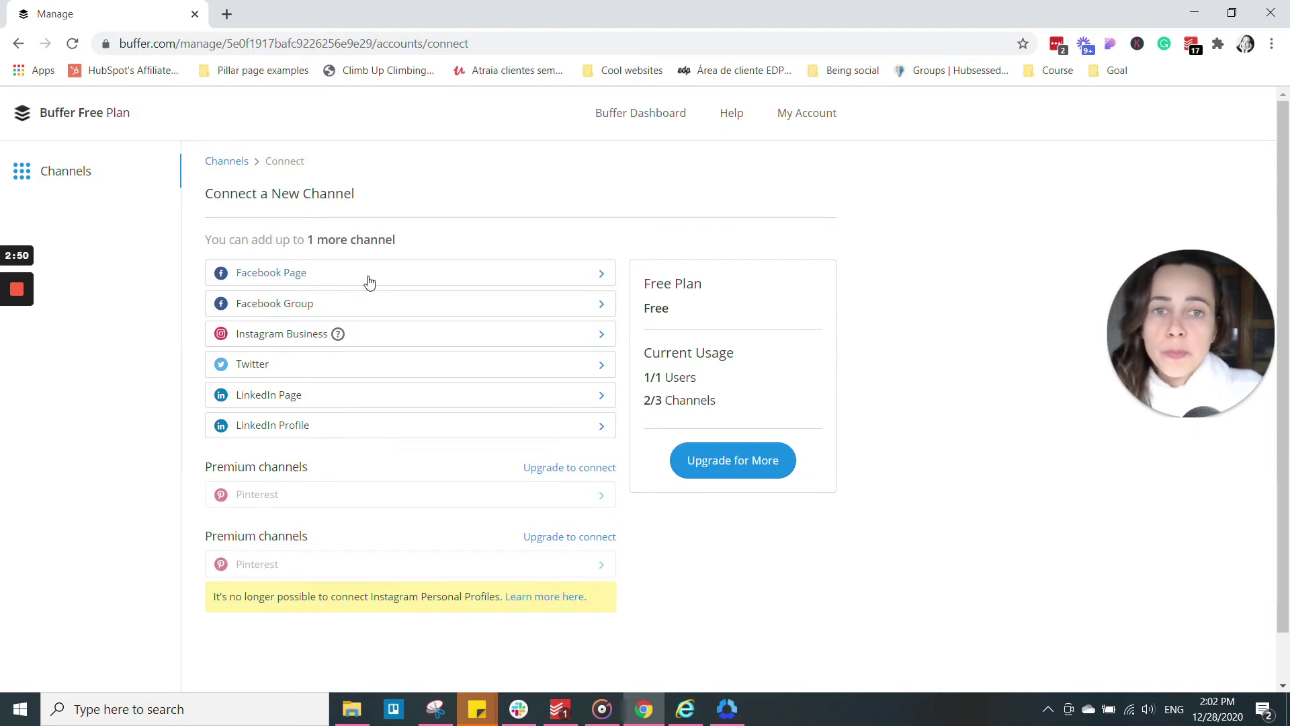
pyautogui.click(16, 46)
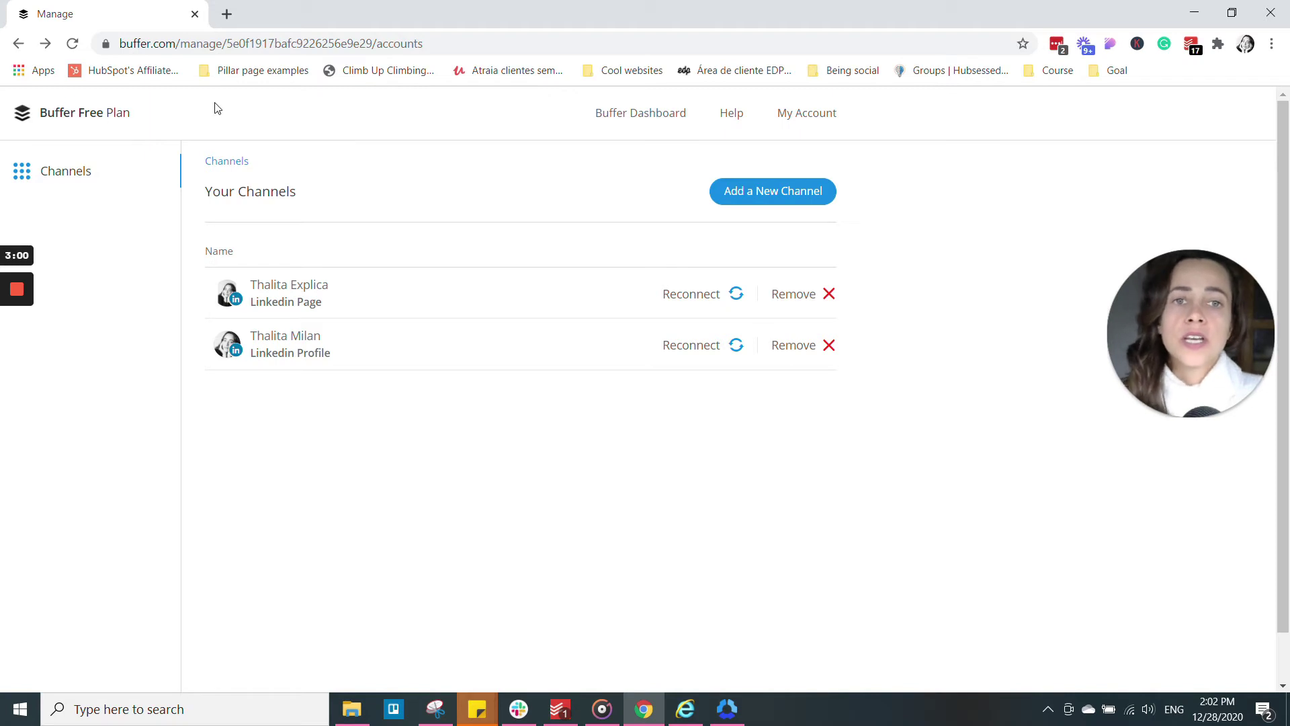
# - Start a new post from the Publish queue with only the LinkedIn profile channel selected
pyautogui.click(18, 46)
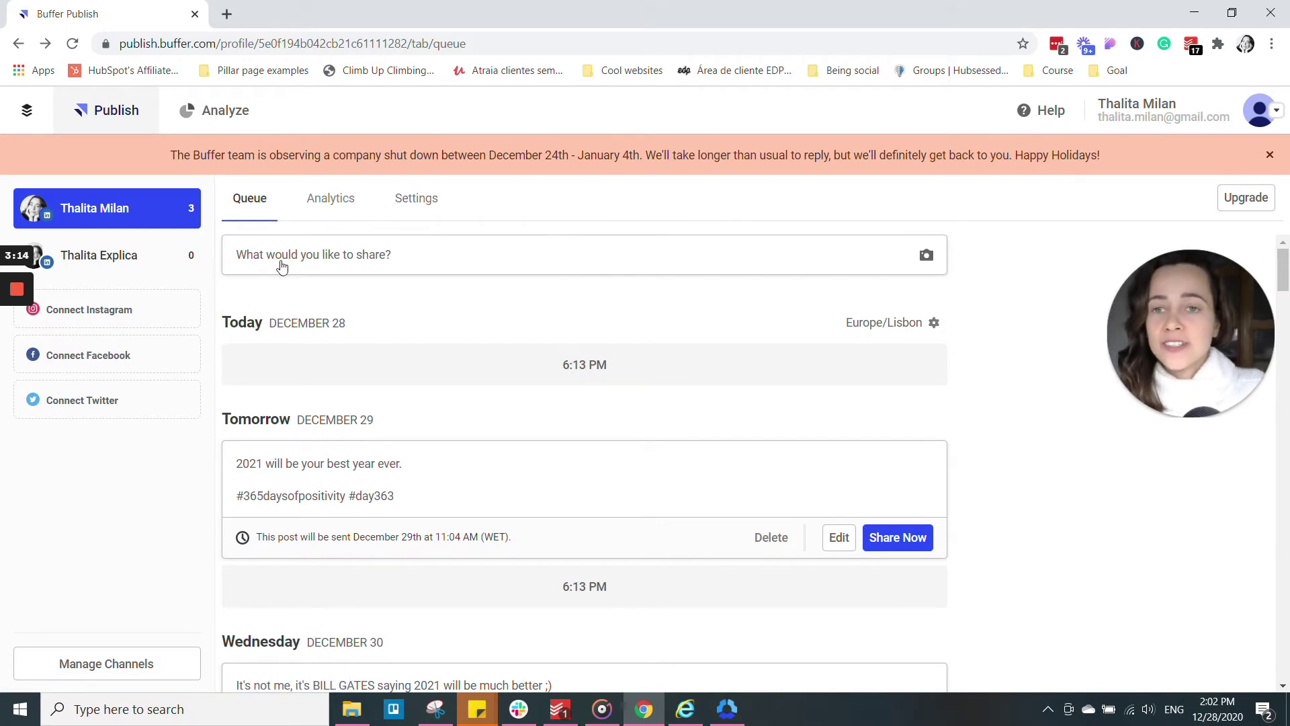
pyautogui.click(384, 262)
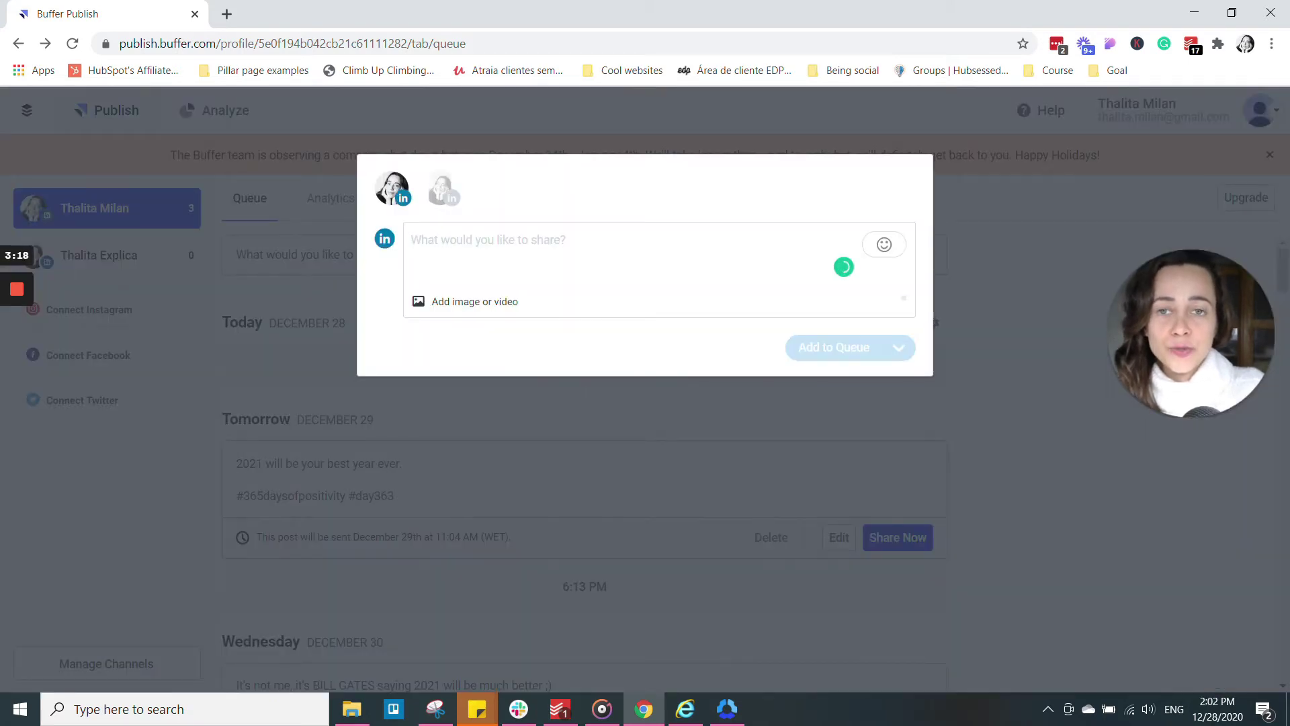
pyautogui.click(454, 195)
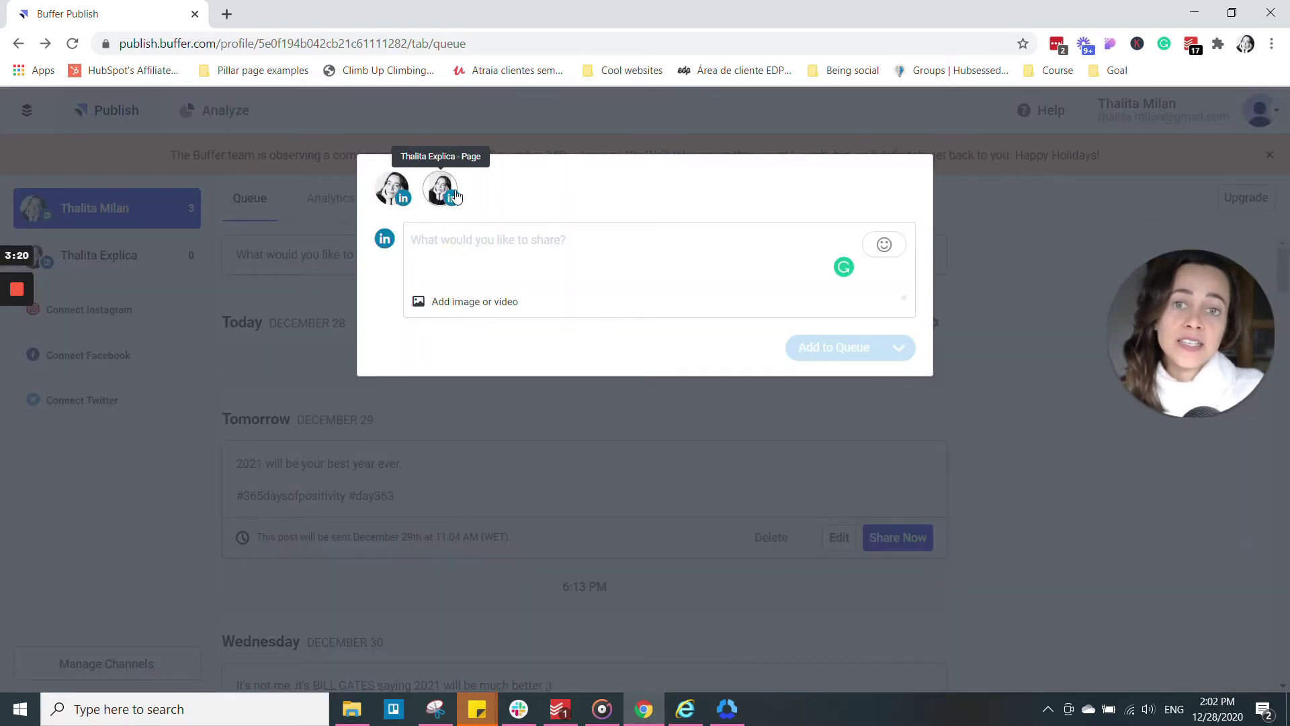
pyautogui.click(454, 195)
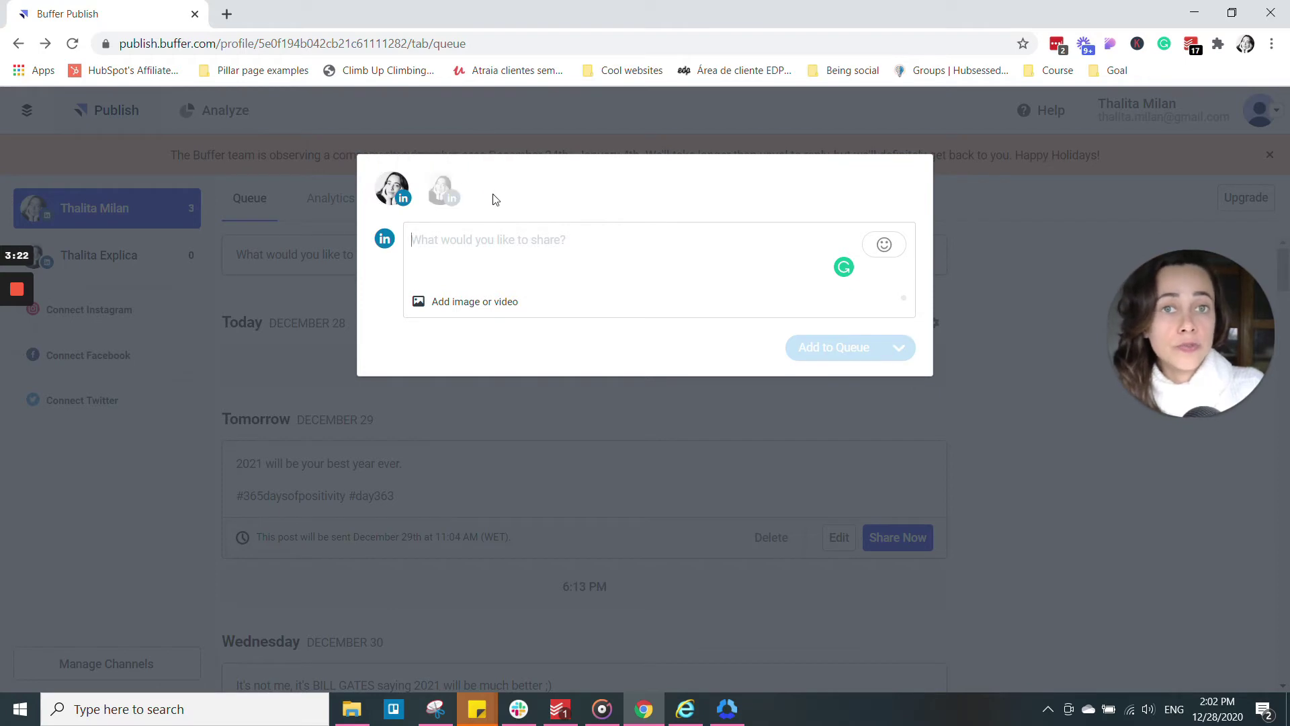
pyautogui.click(438, 193)
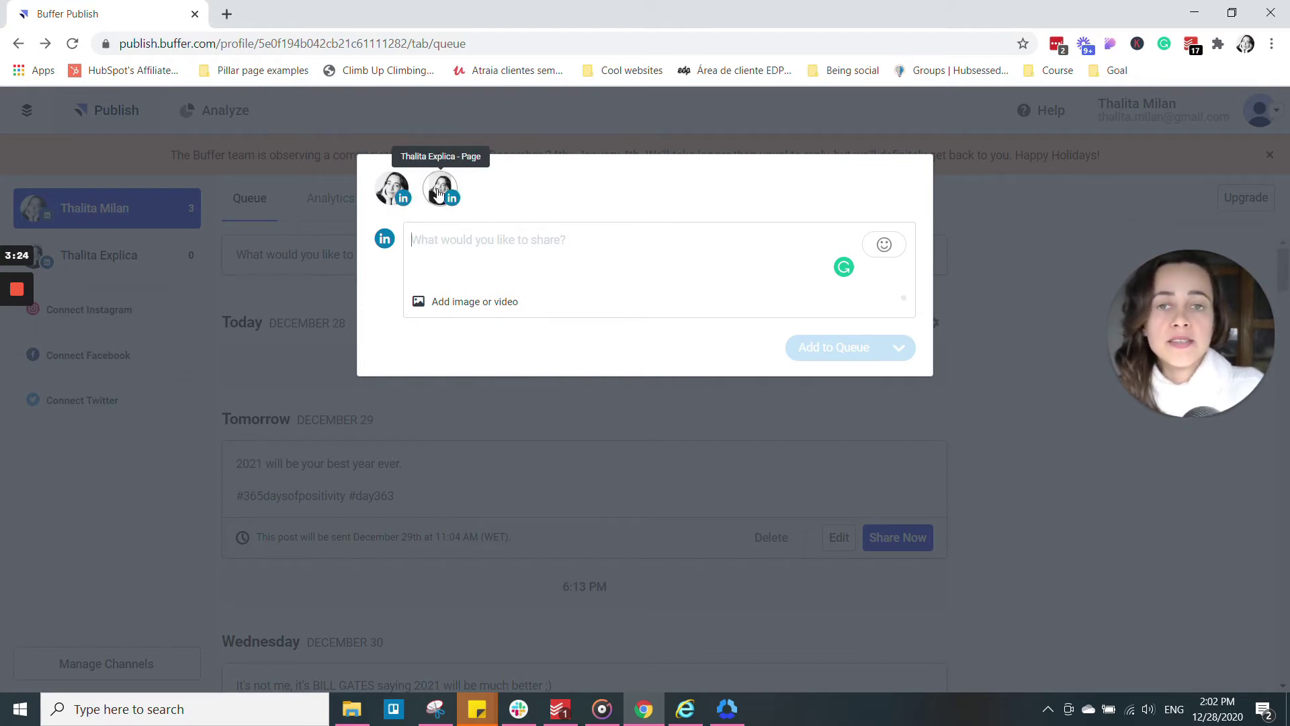
pyautogui.click(438, 193)
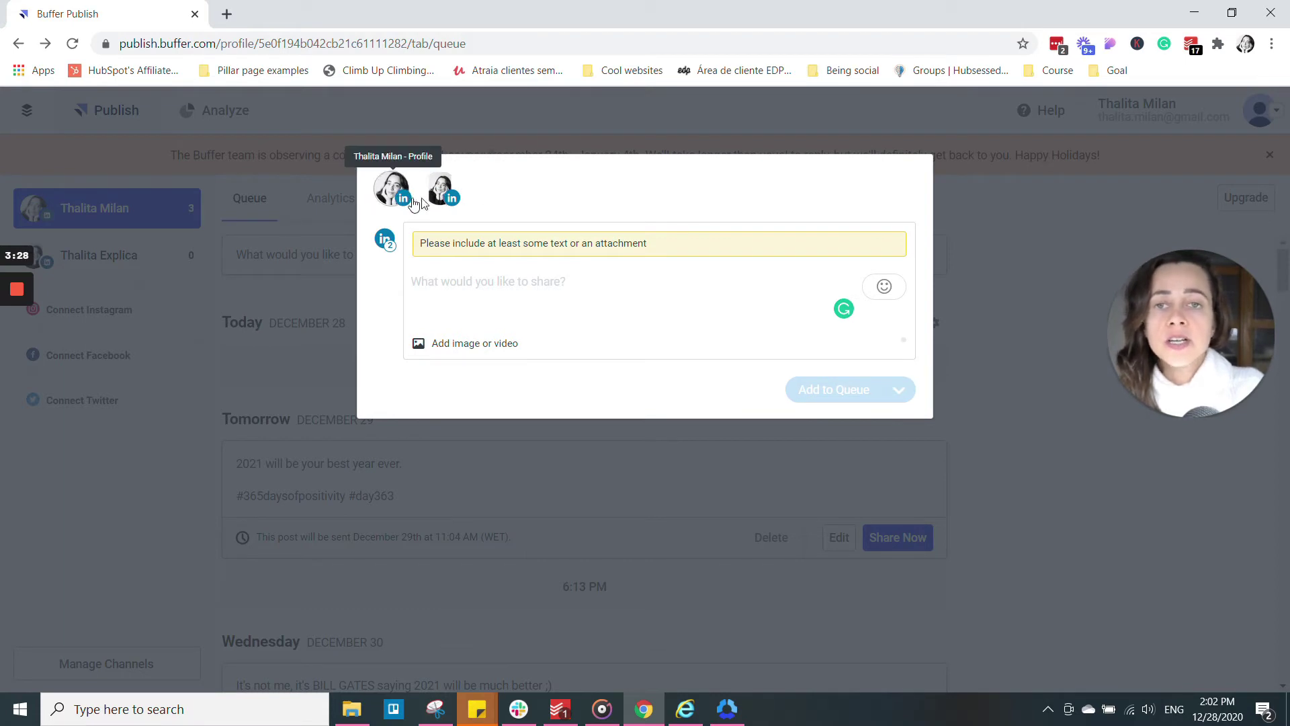
pyautogui.click(440, 192)
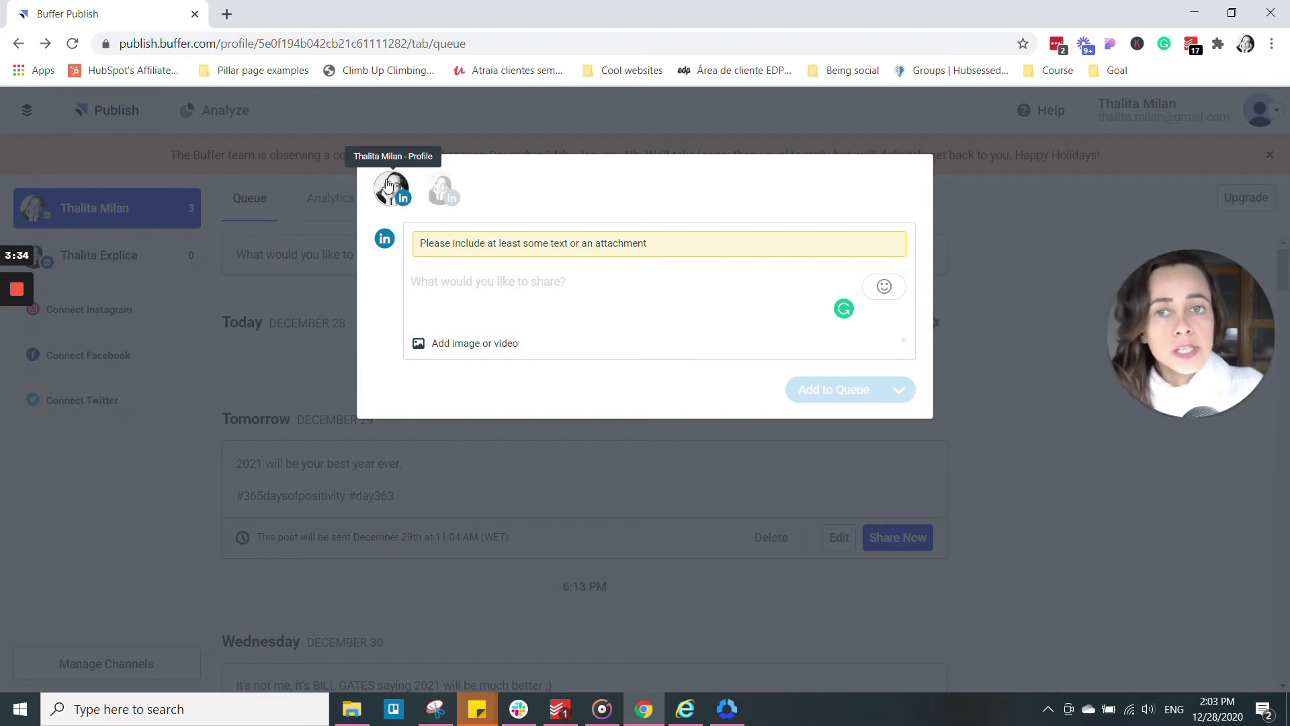
# - Write 'Test post' followed by the rolling-on-the-floor-laughing emoji in the draft
pyautogui.click(490, 288)
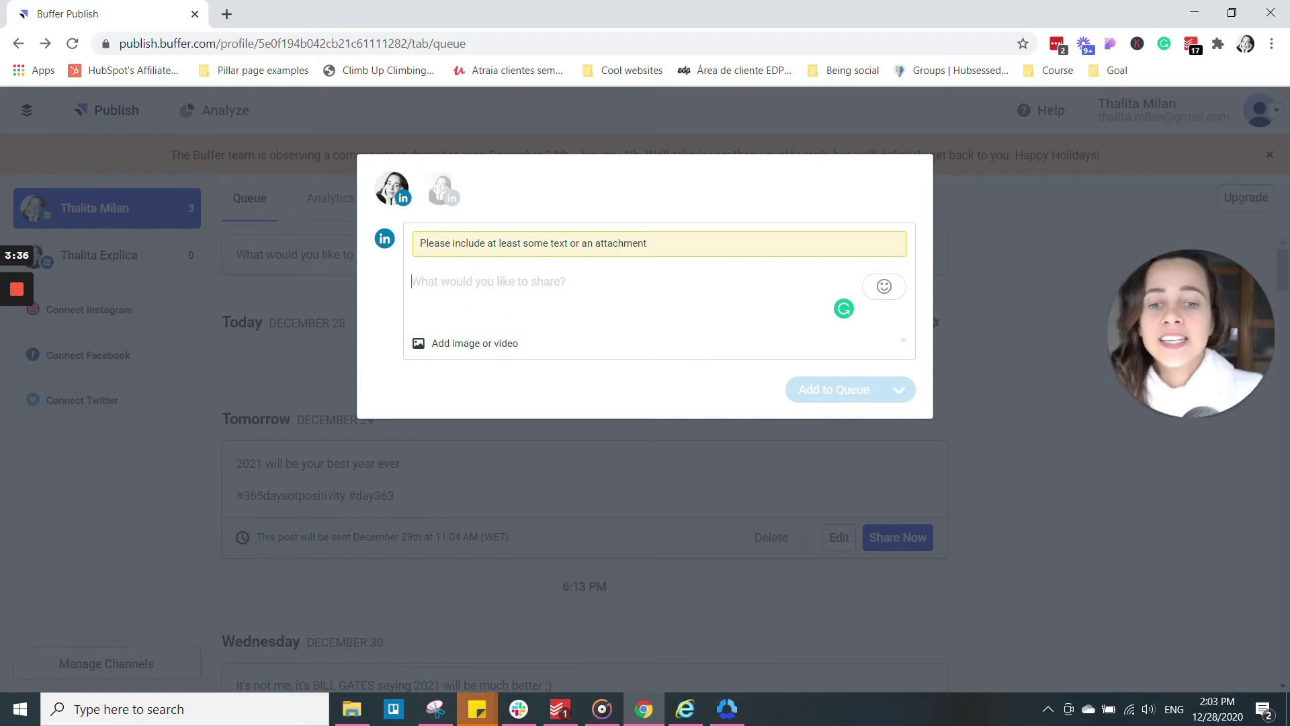
pyautogui.write('T')
pyautogui.press('capslock')
pyautogui.write('est')
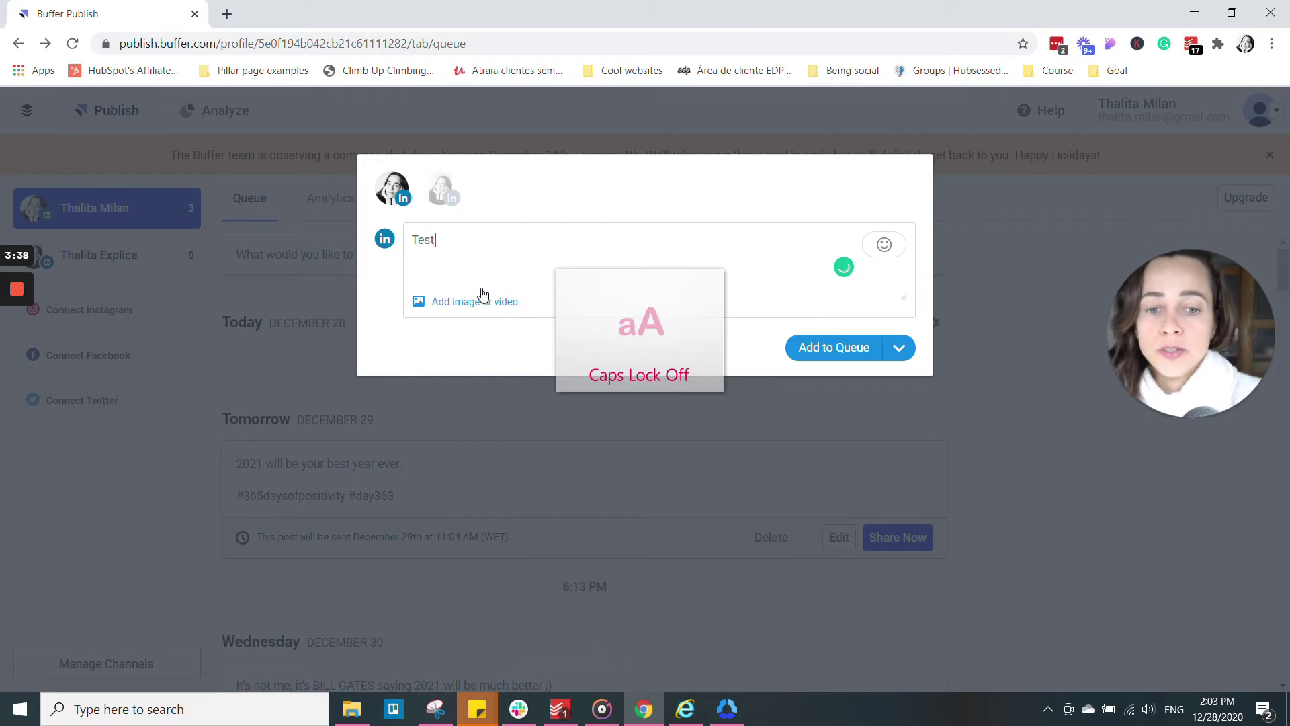
pyautogui.write(' post')
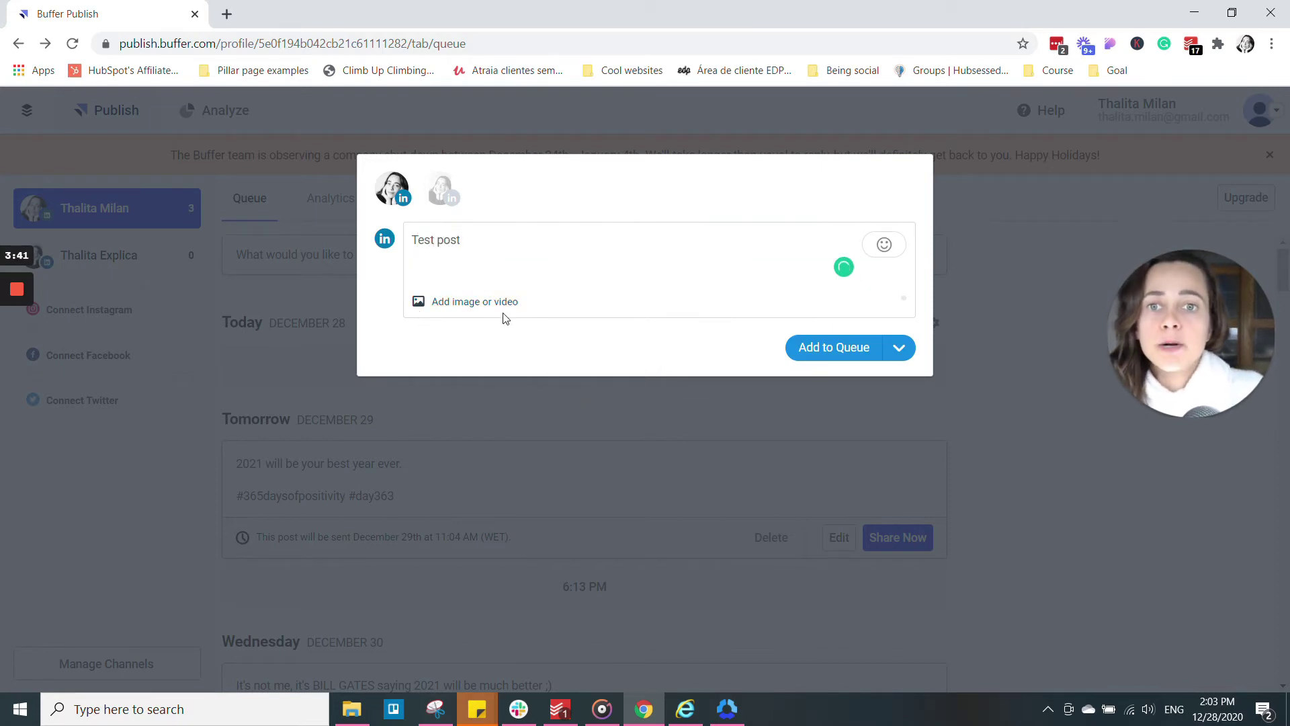
pyautogui.click(891, 249)
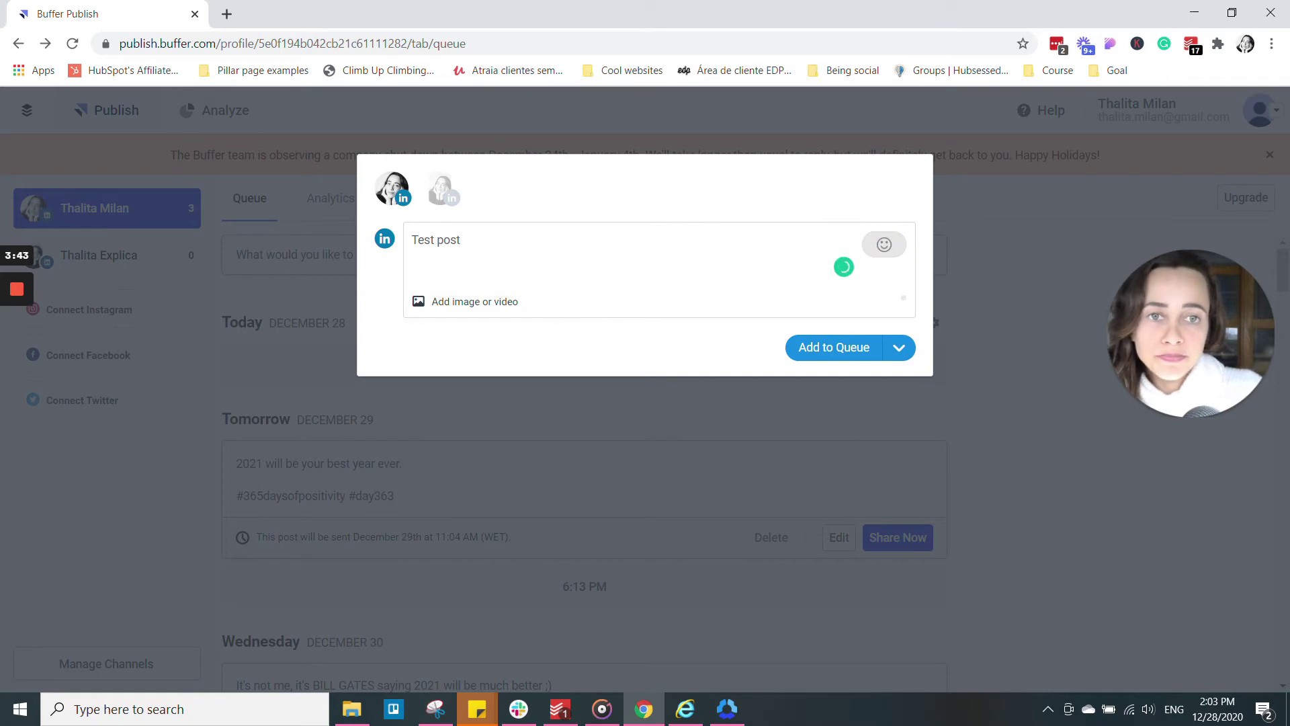
pyautogui.click(975, 316)
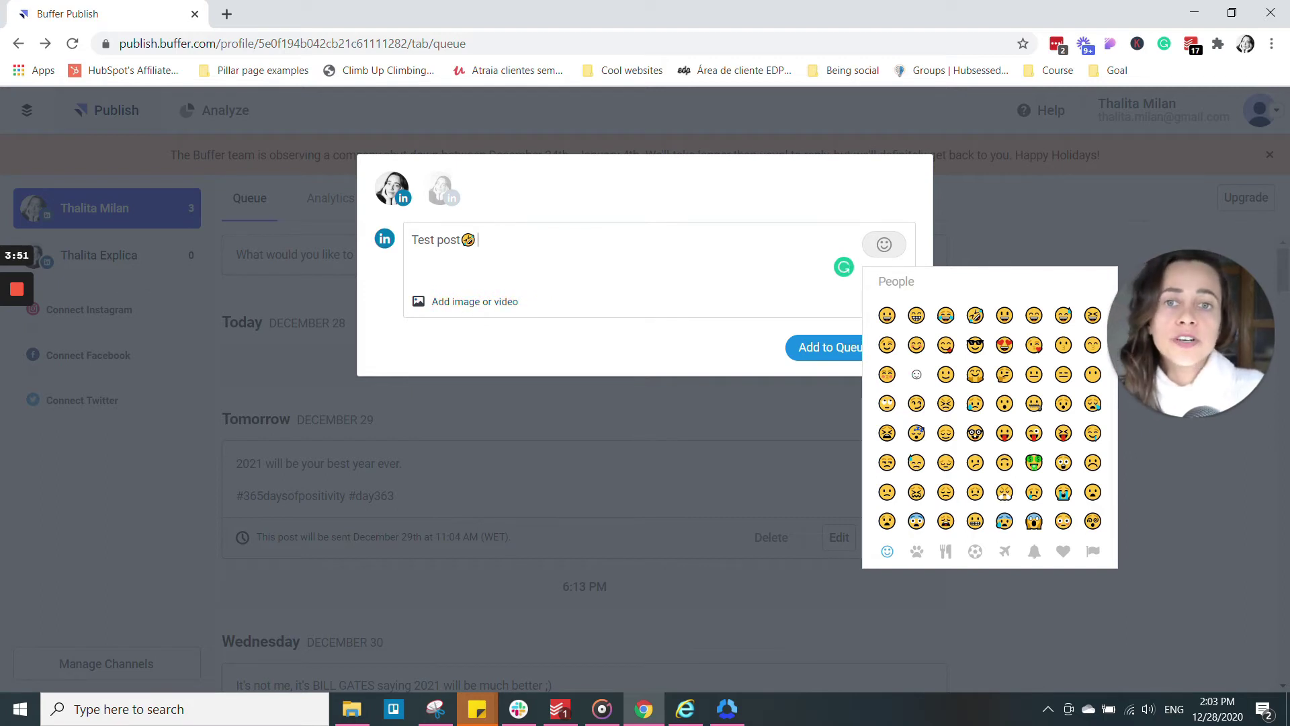
pyautogui.click(572, 259)
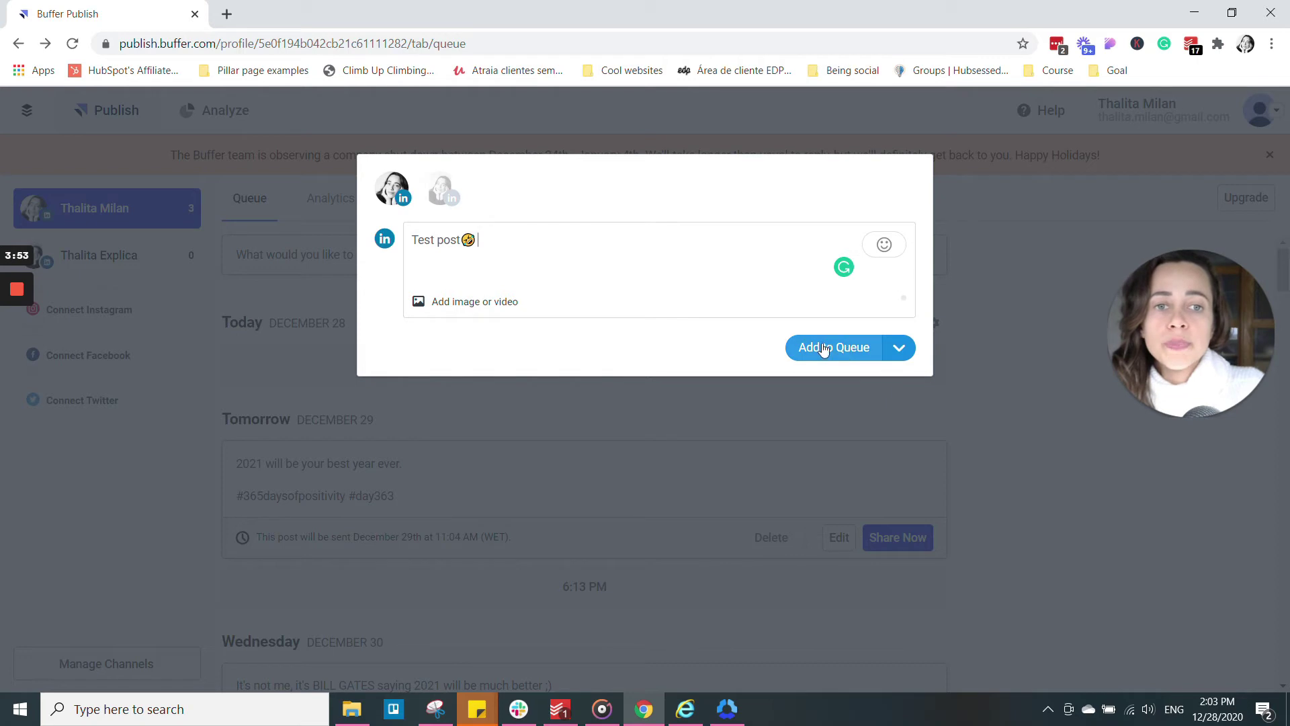
# - Use Schedule Post to set the Test post for December 31 at 08:00 PM and confirm
pyautogui.click(900, 348)
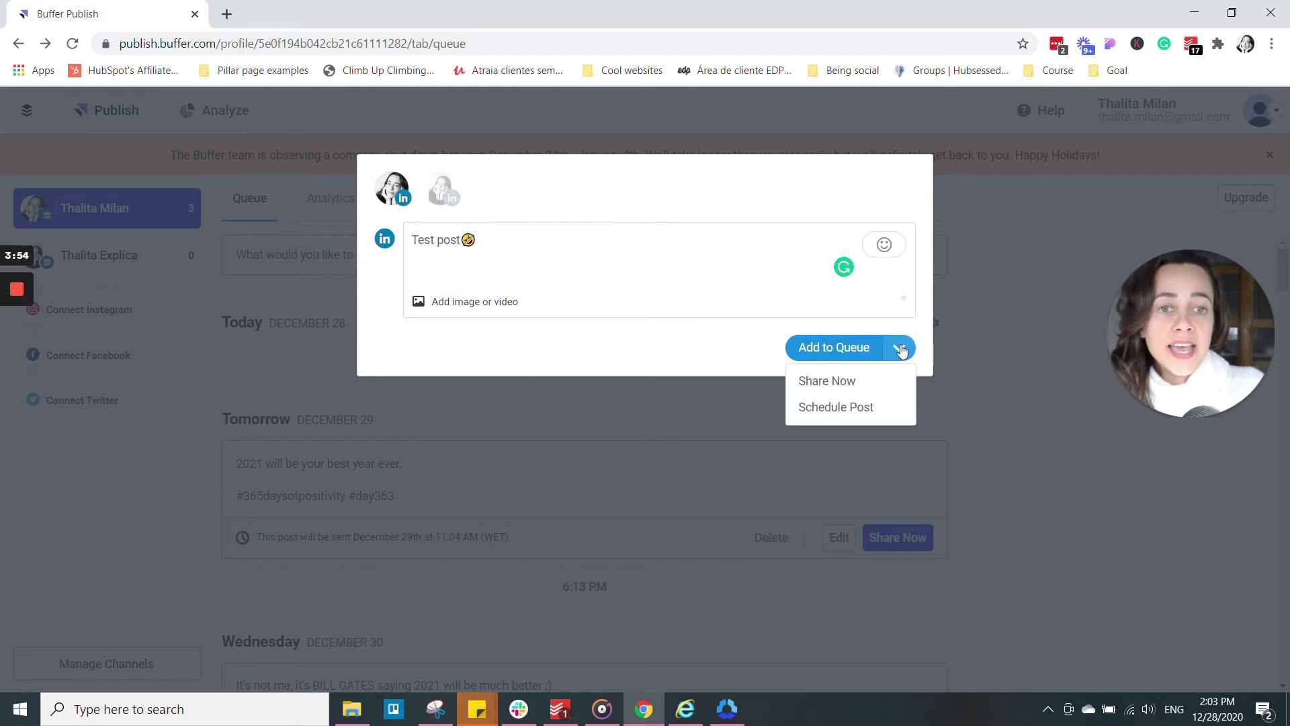
pyautogui.click(861, 409)
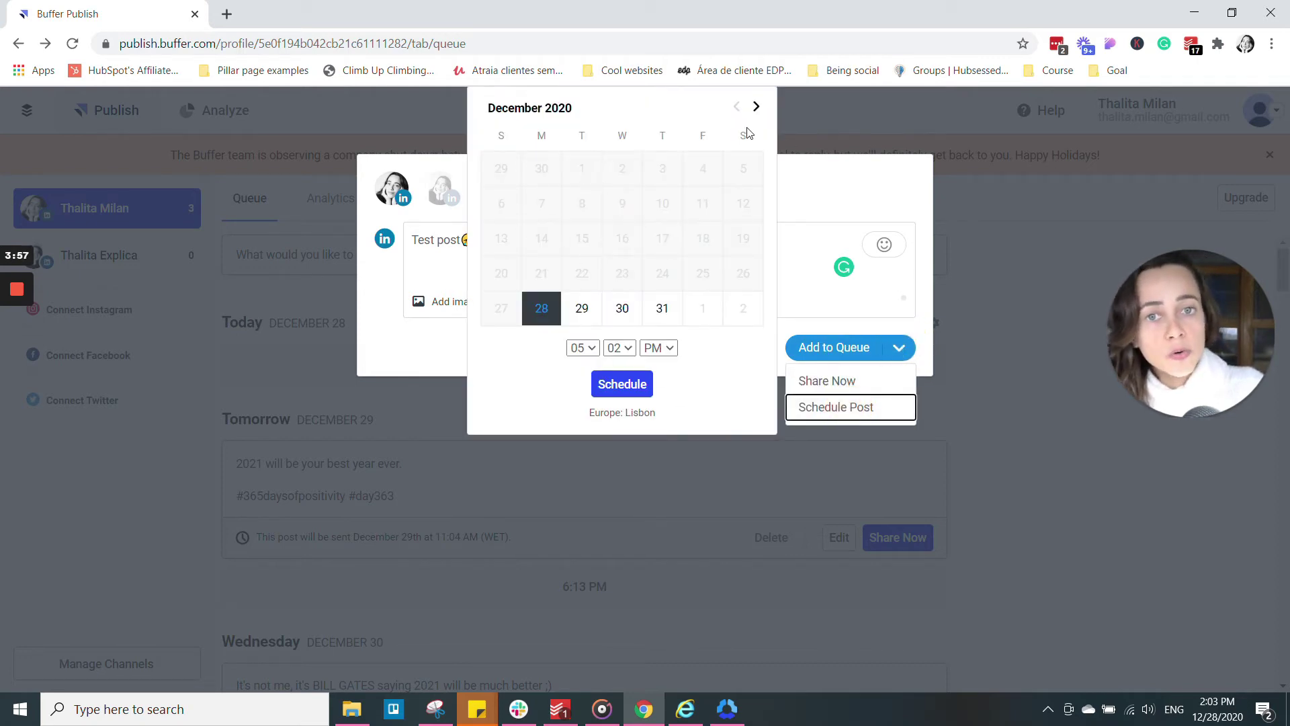
pyautogui.click(664, 308)
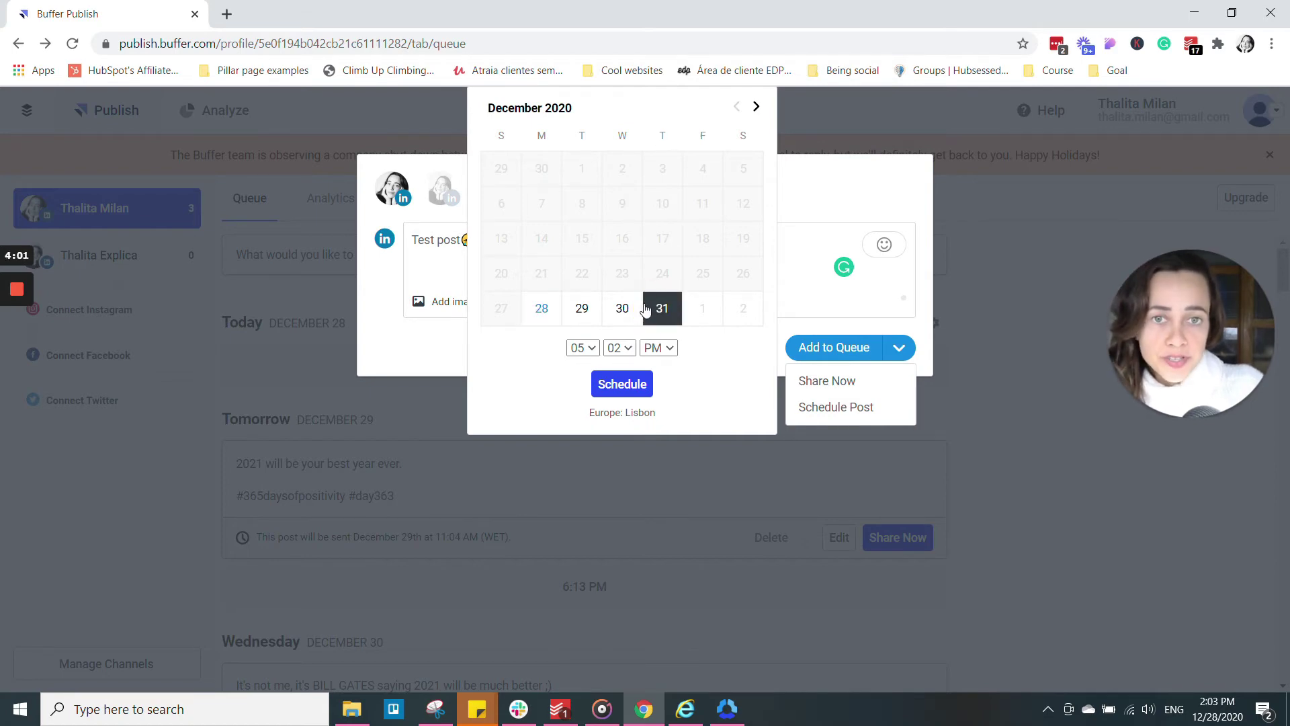
pyautogui.click(584, 349)
pyautogui.click(577, 479)
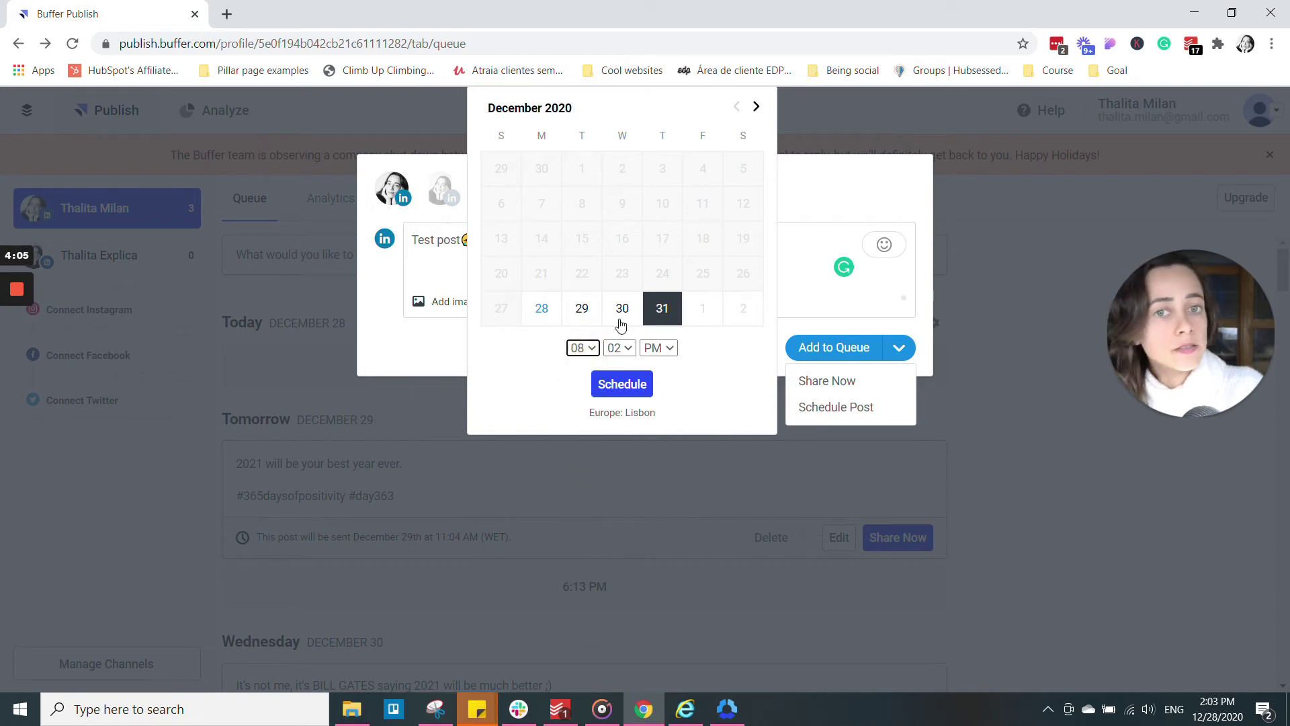
pyautogui.click(619, 348)
pyautogui.click(623, 360)
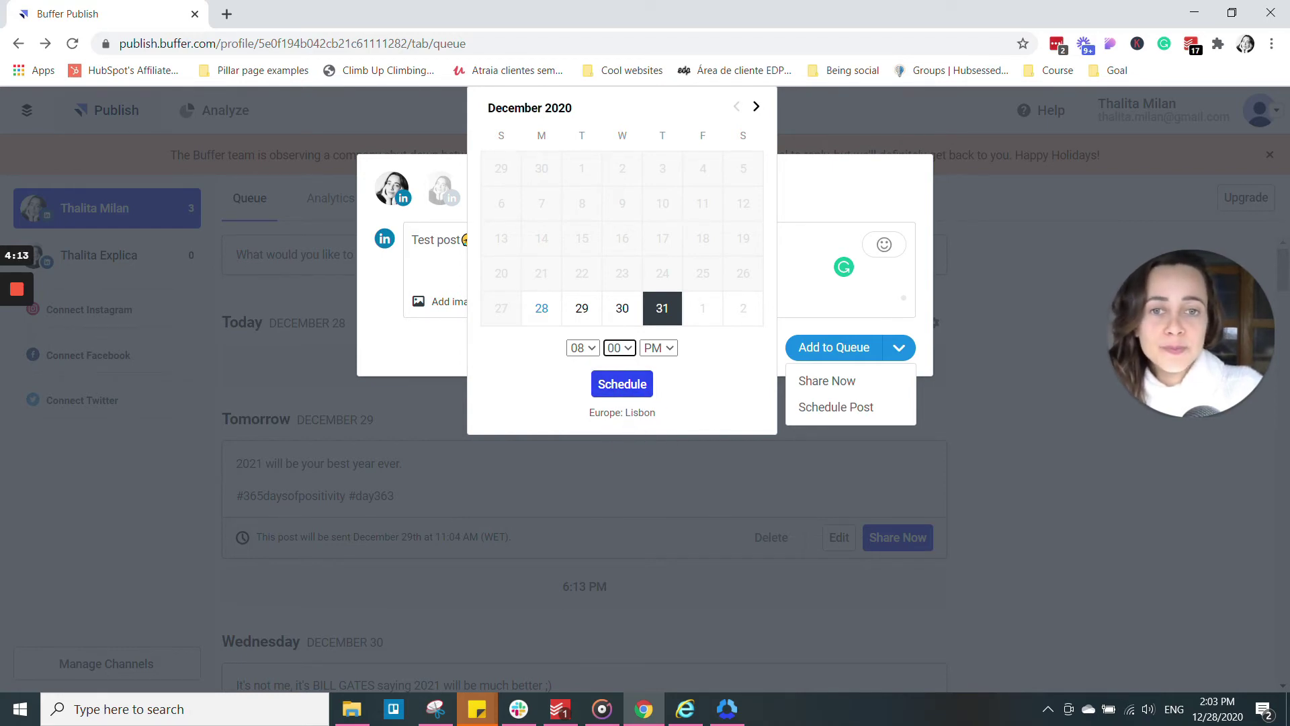
pyautogui.click(618, 380)
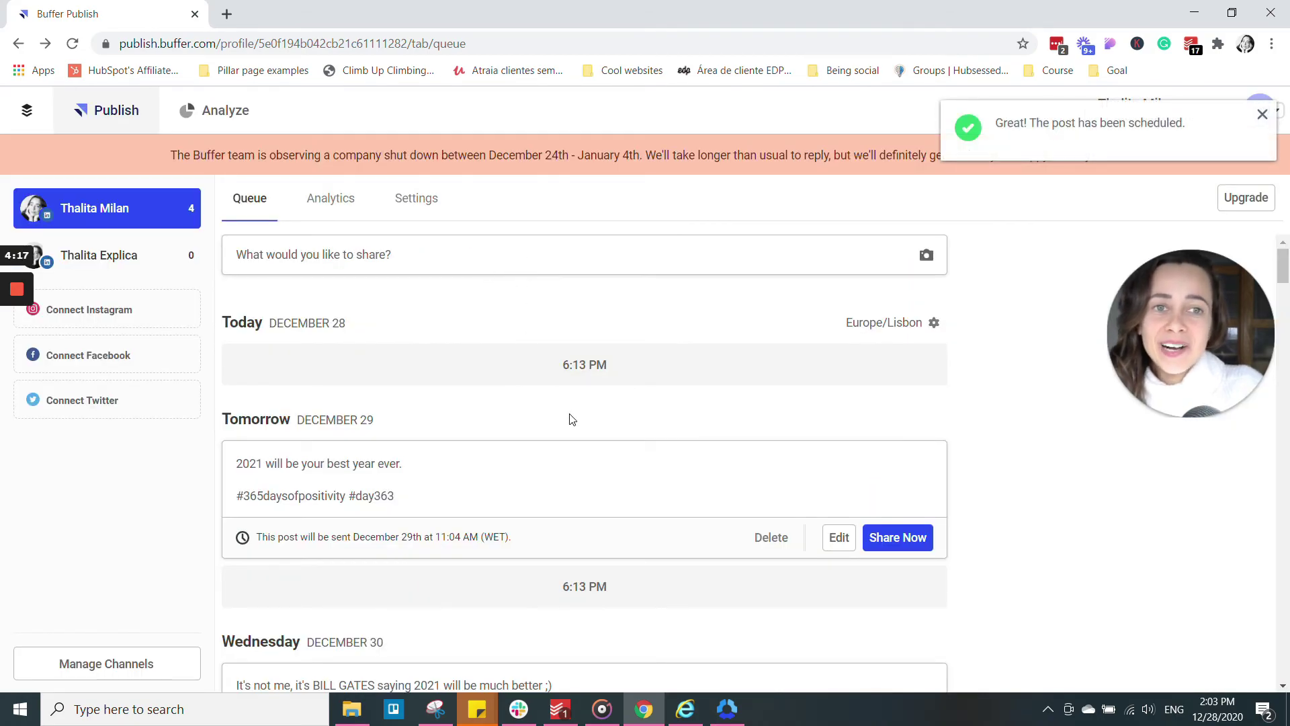
# - Find the December 31 Test post in the queue and delete it, confirming the deletion
pyautogui.scroll(-3, 570, 410)
pyautogui.scroll(-10, 572, 395)
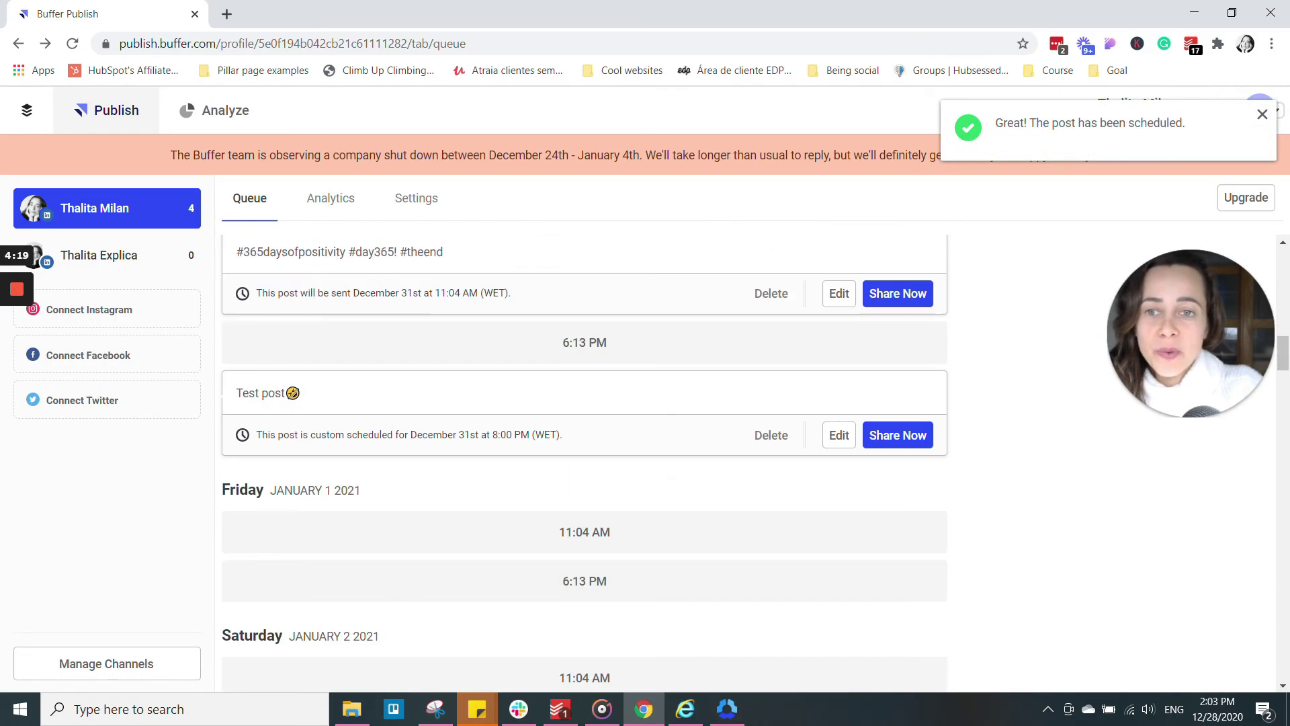
pyautogui.scroll(12, 527, 452)
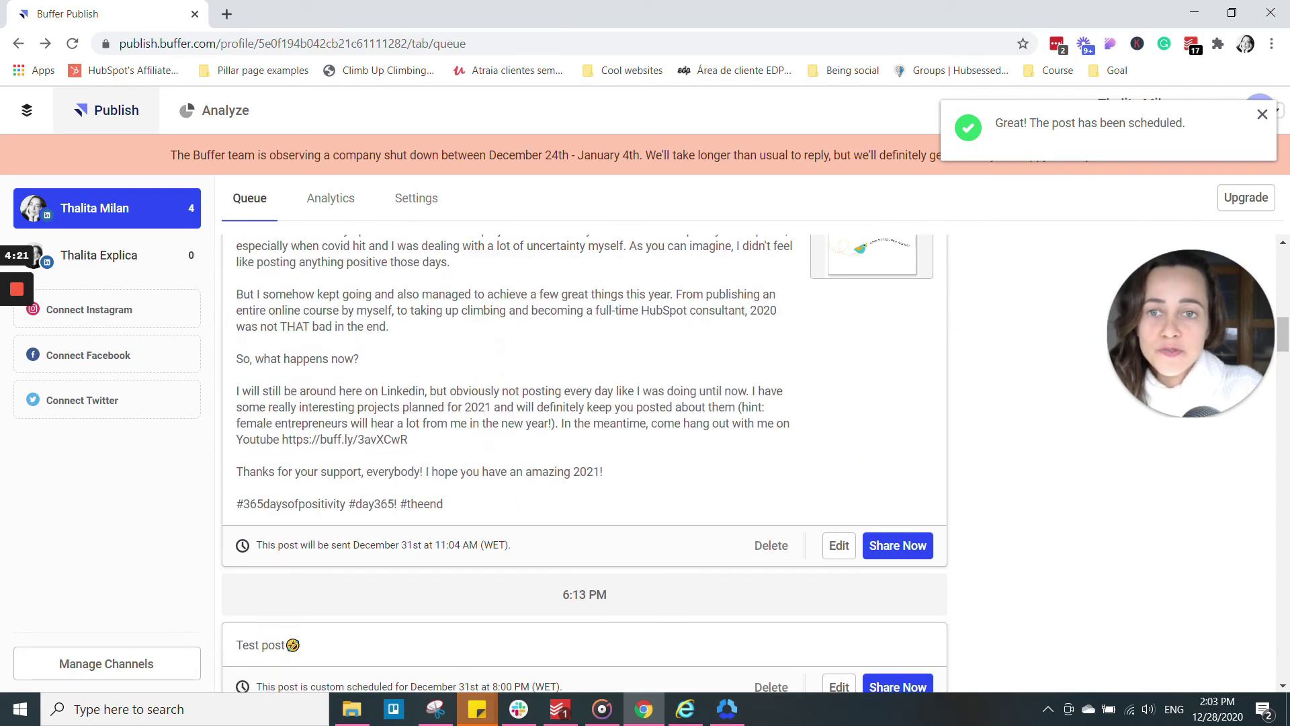
pyautogui.scroll(-6, 383, 450)
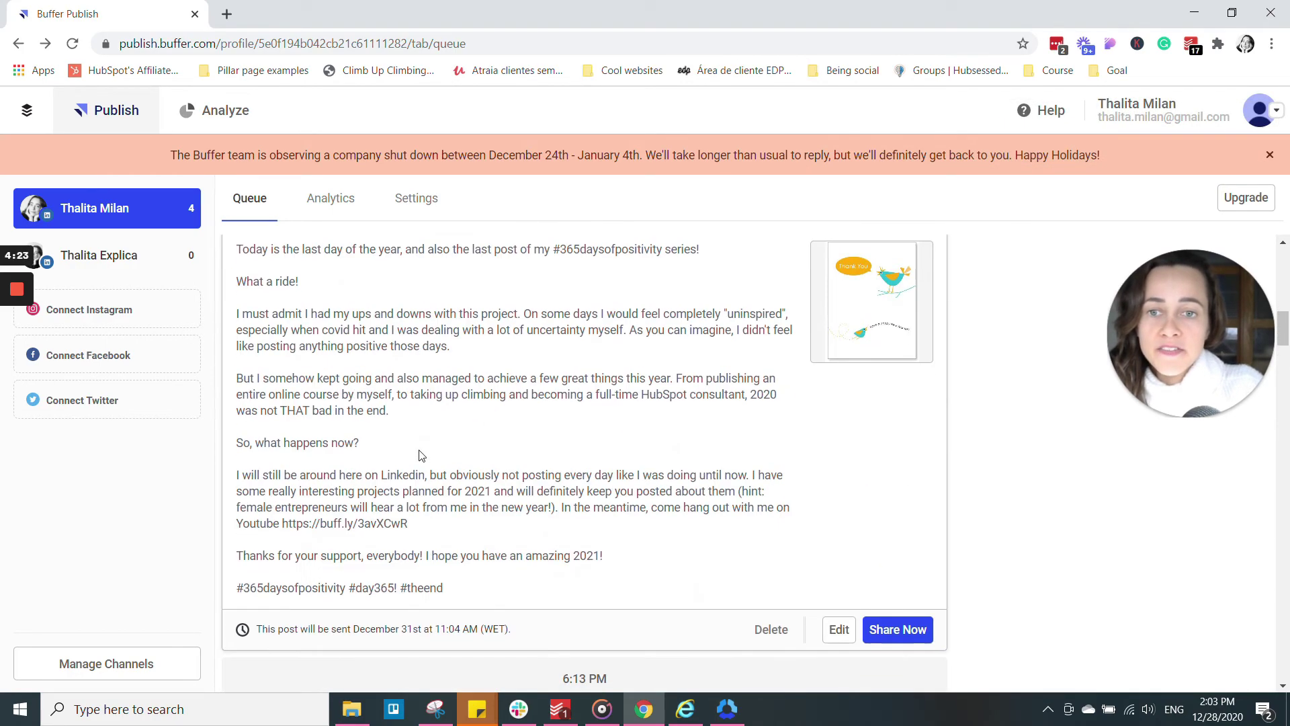
pyautogui.scroll(-3, 452, 509)
pyautogui.scroll(1, 450, 488)
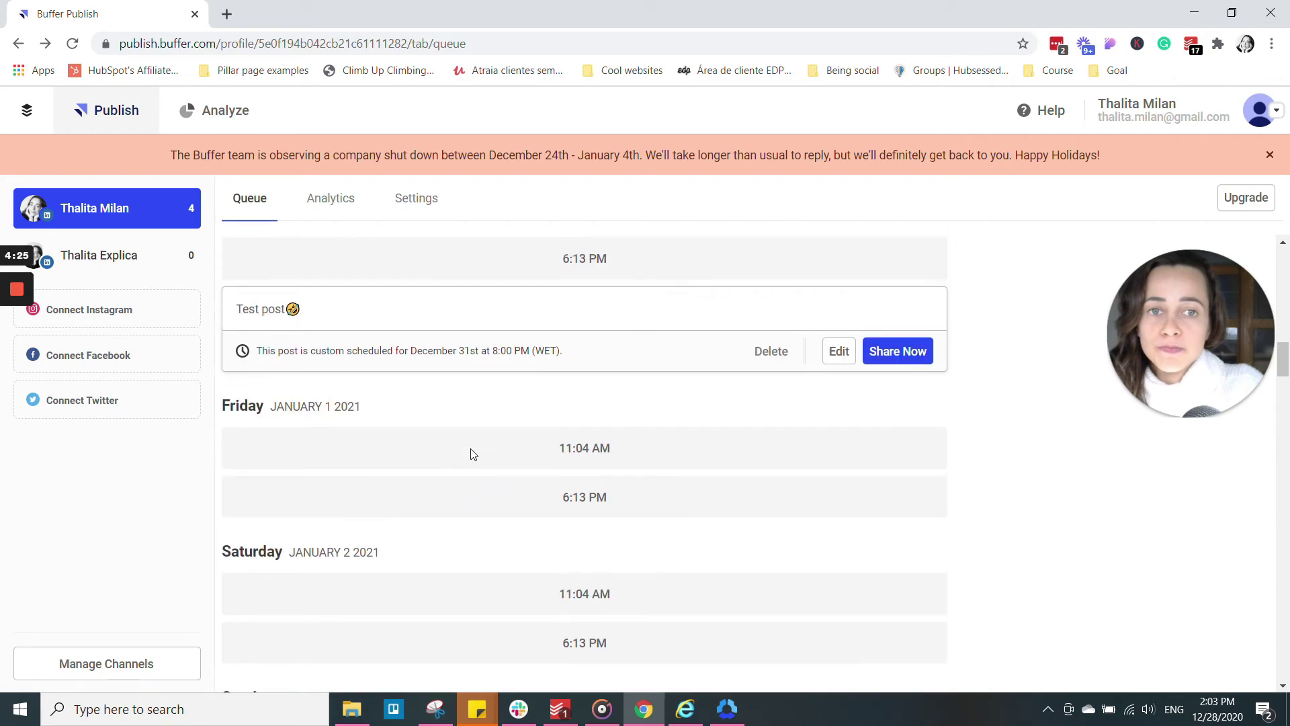
pyautogui.click(767, 356)
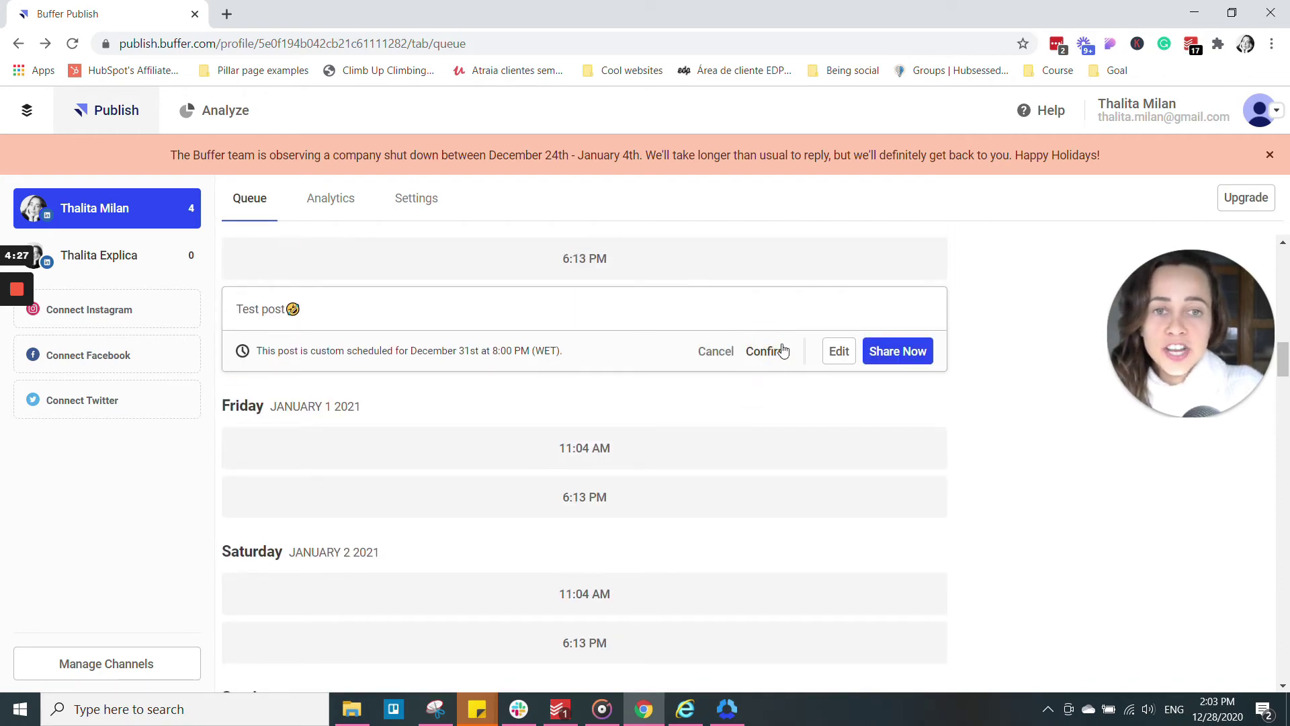
pyautogui.click(766, 349)
pyautogui.scroll(5, 582, 429)
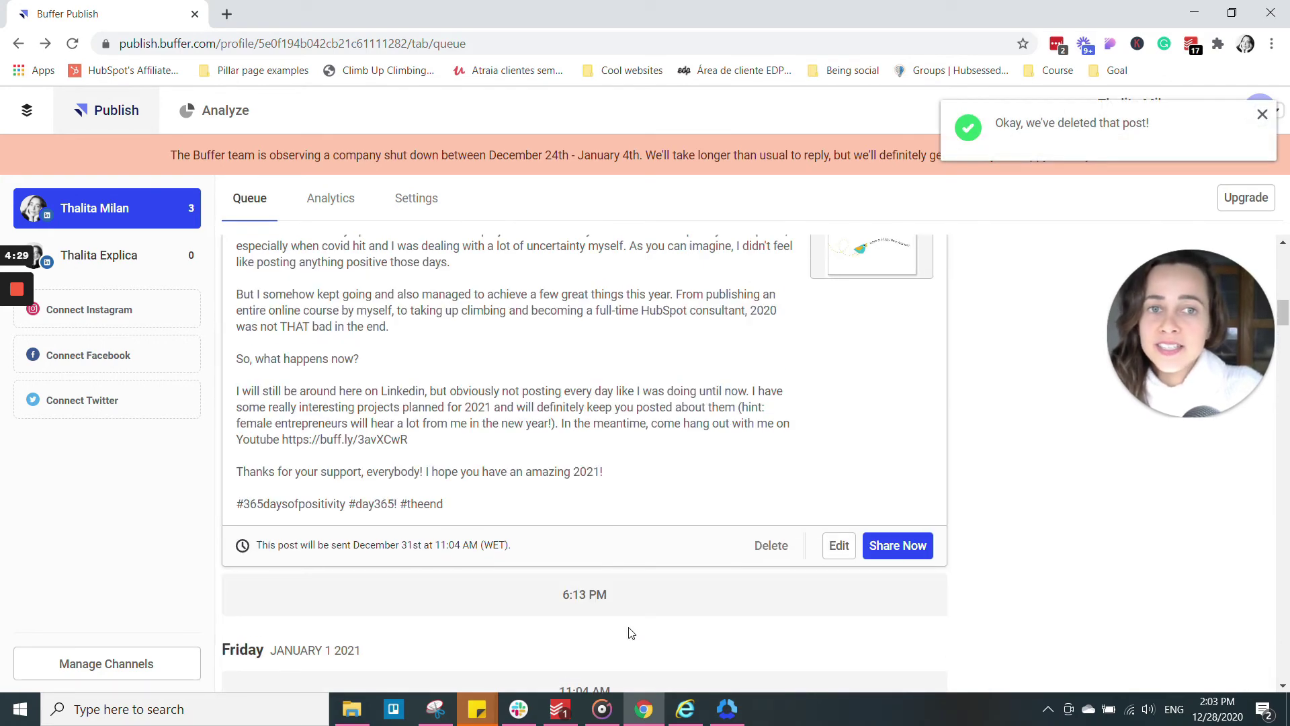
pyautogui.scroll(10, 647, 504)
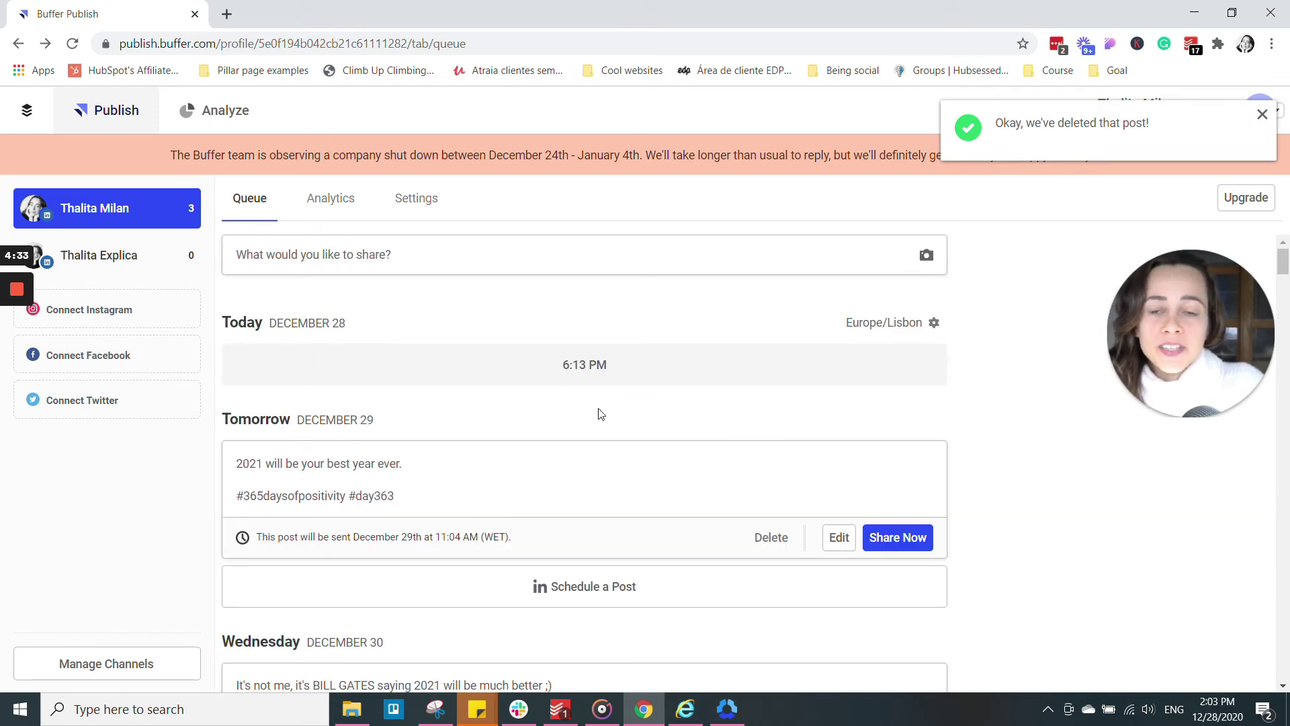
pyautogui.scroll(-3, 598, 414)
# - Open the LinkedIn Page channel's empty queue and browse its 12:27 PM and 4:23 PM slots
pyautogui.click(59, 264)
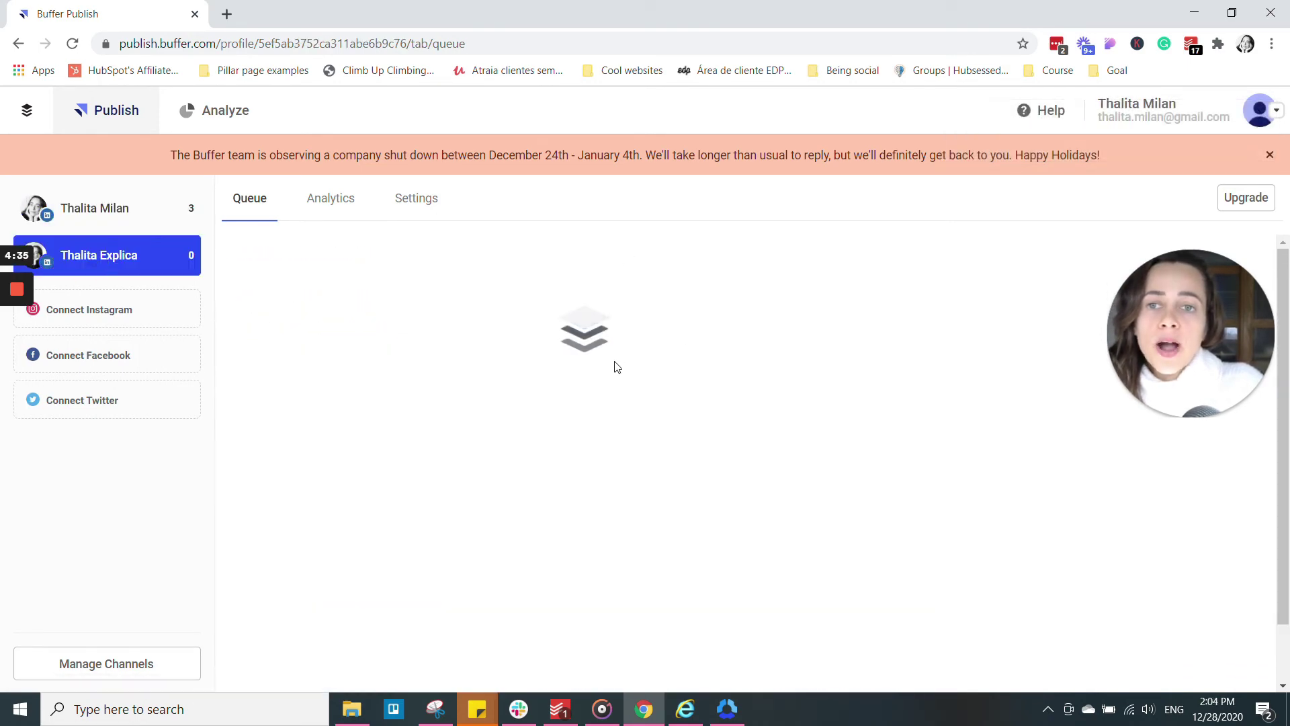
pyautogui.scroll(-1, 421, 345)
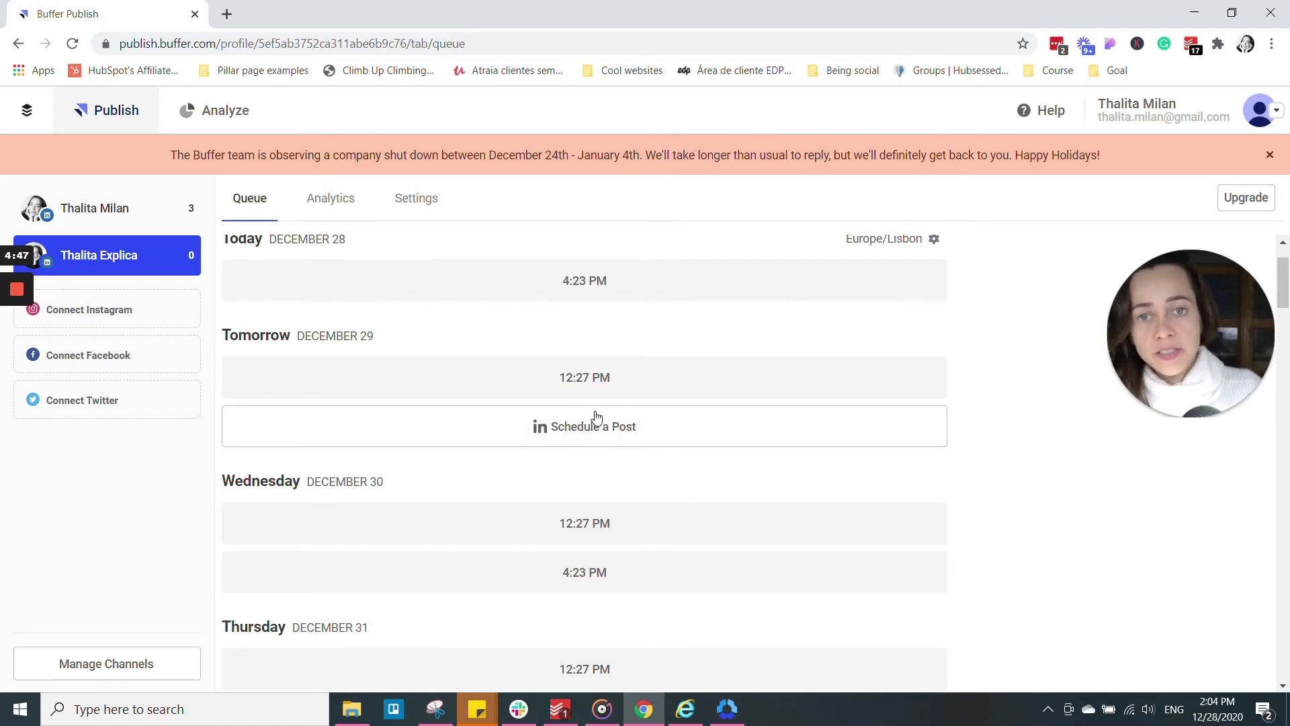
pyautogui.click(590, 436)
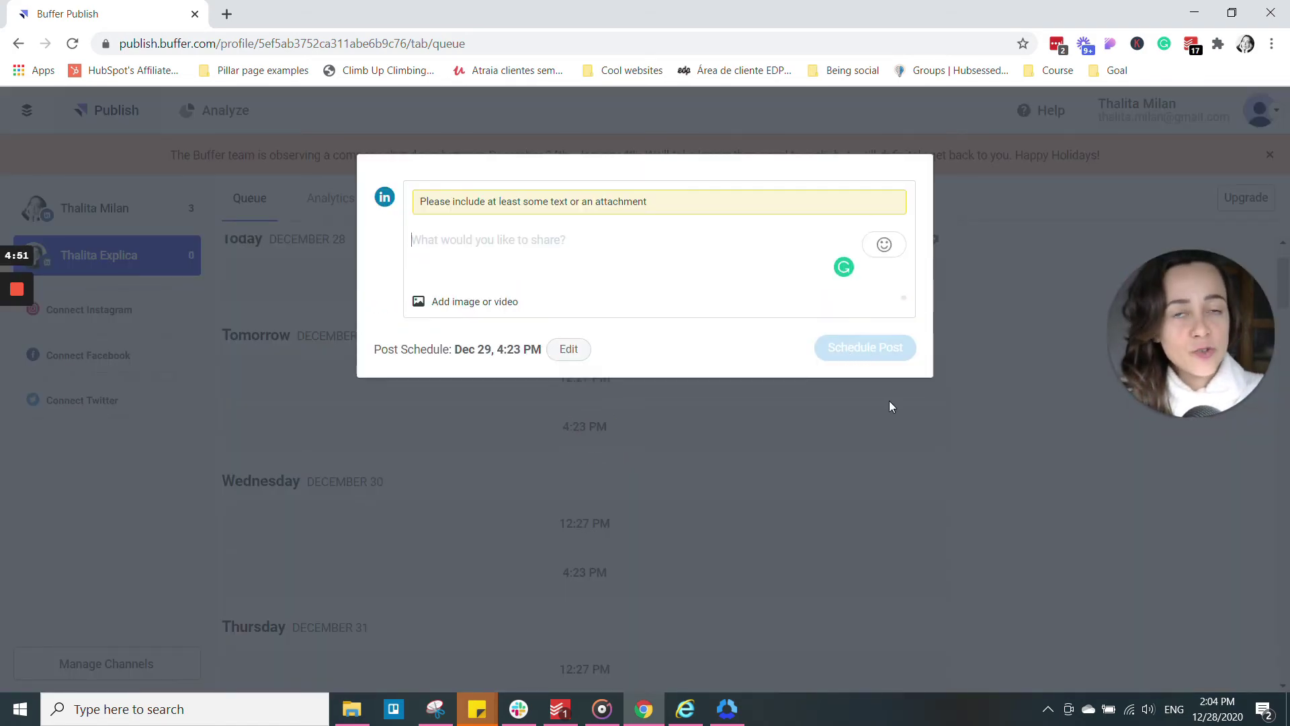
pyautogui.click(1042, 505)
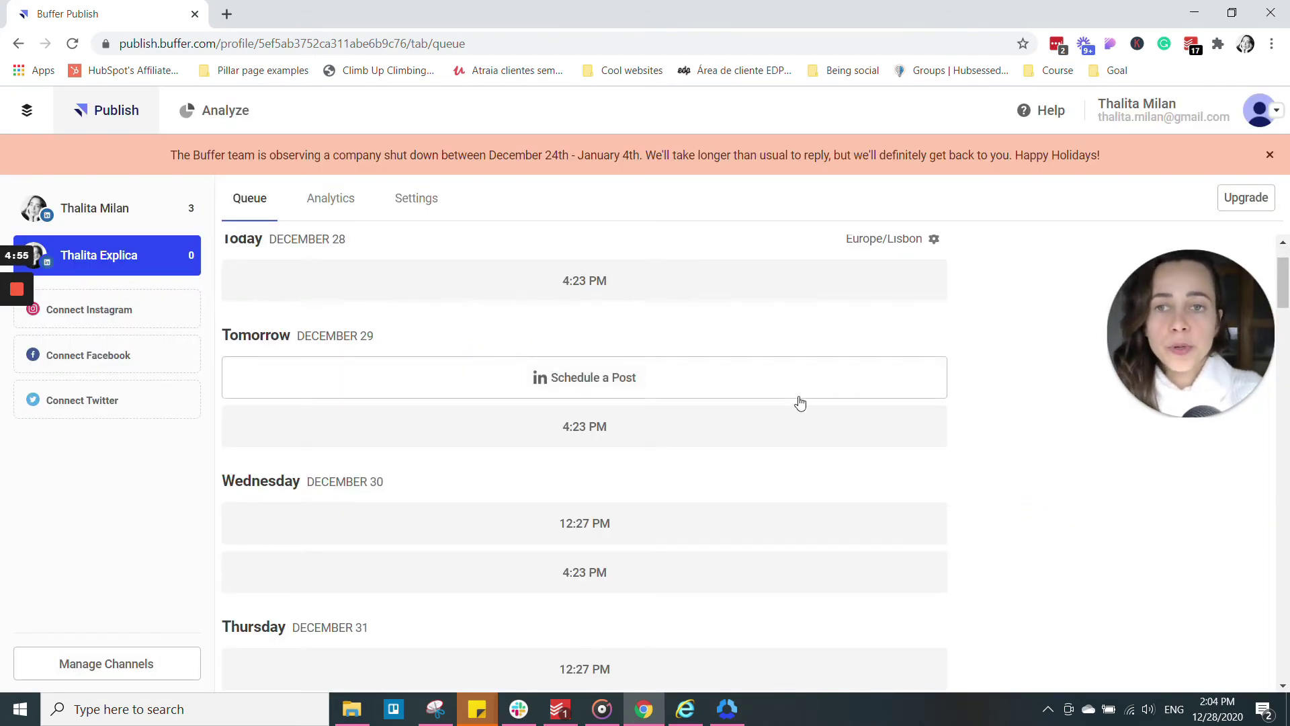
pyautogui.scroll(-2, 591, 437)
pyautogui.scroll(-2, 681, 376)
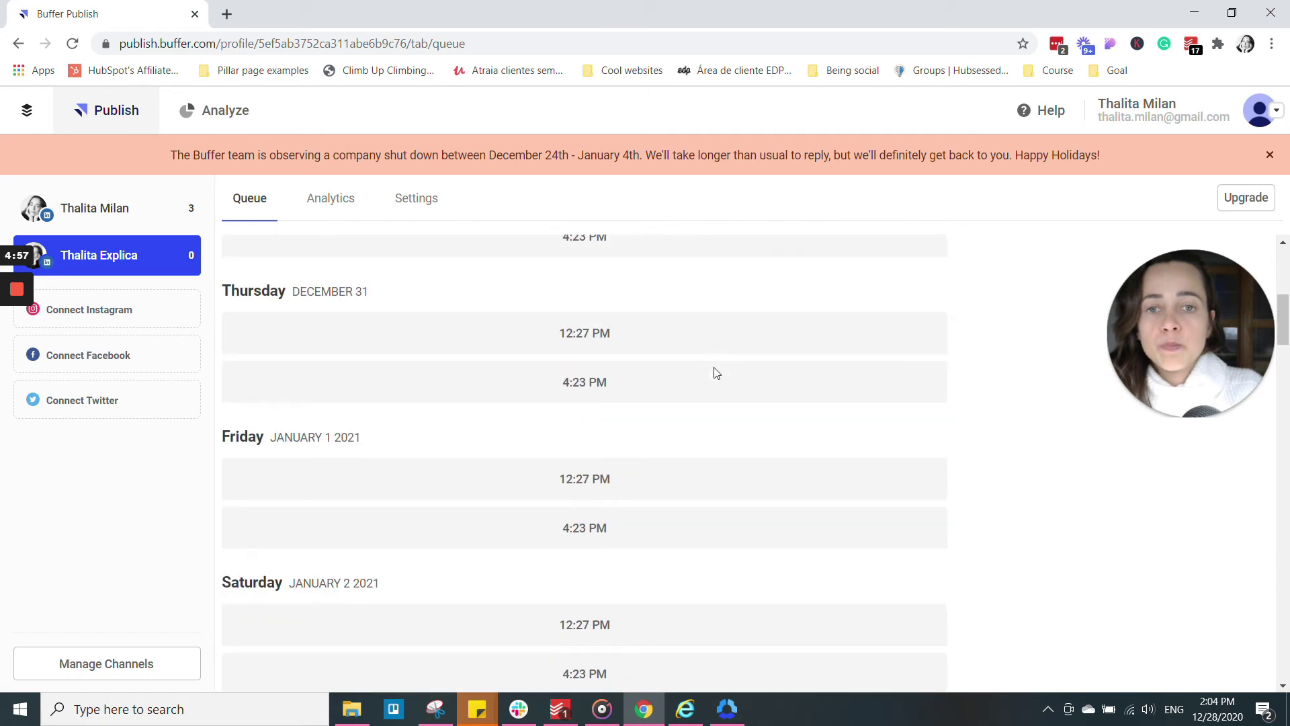
pyautogui.scroll(-4, 719, 375)
pyautogui.scroll(8, 742, 397)
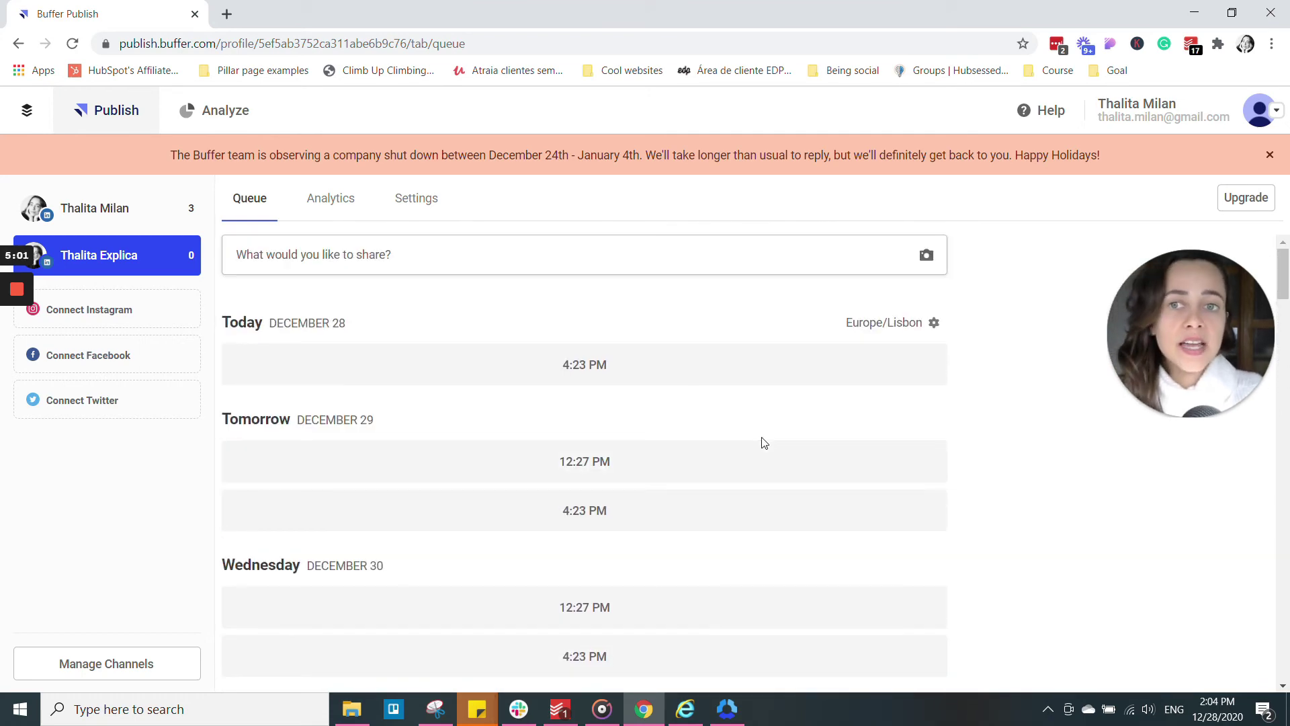
pyautogui.scroll(-6, 717, 452)
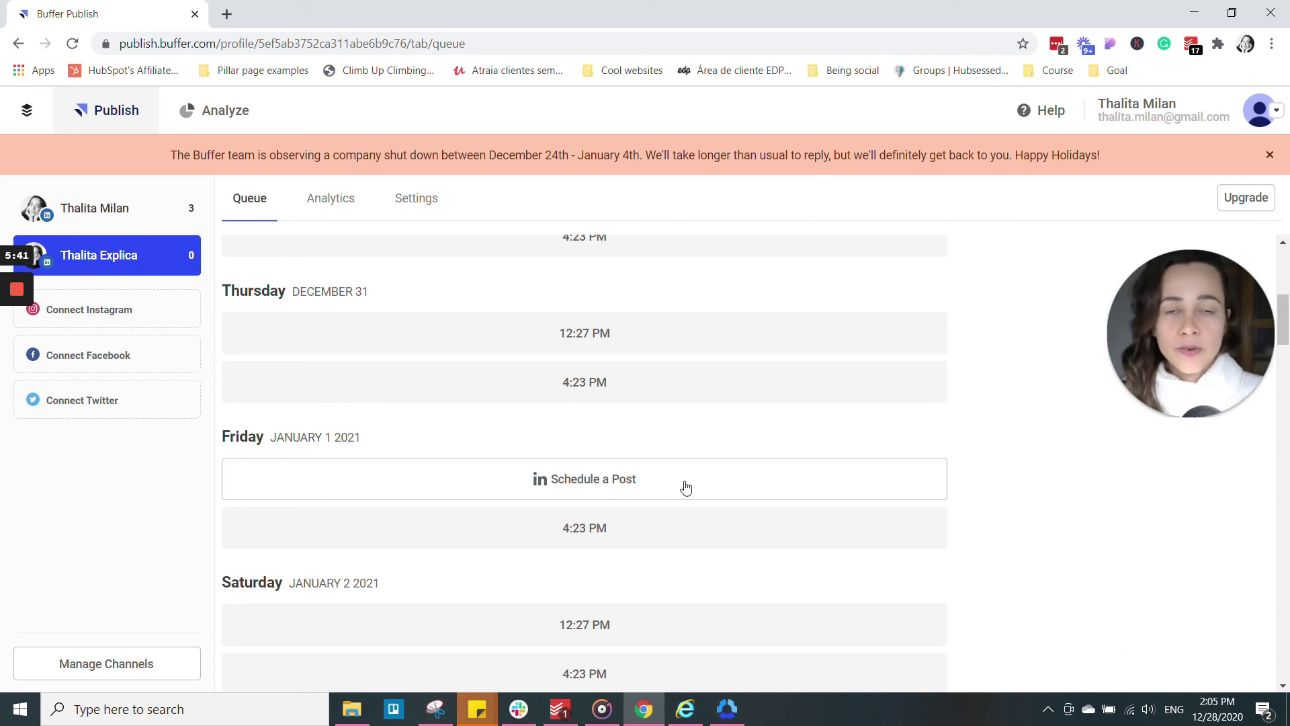
pyautogui.scroll(6, 679, 410)
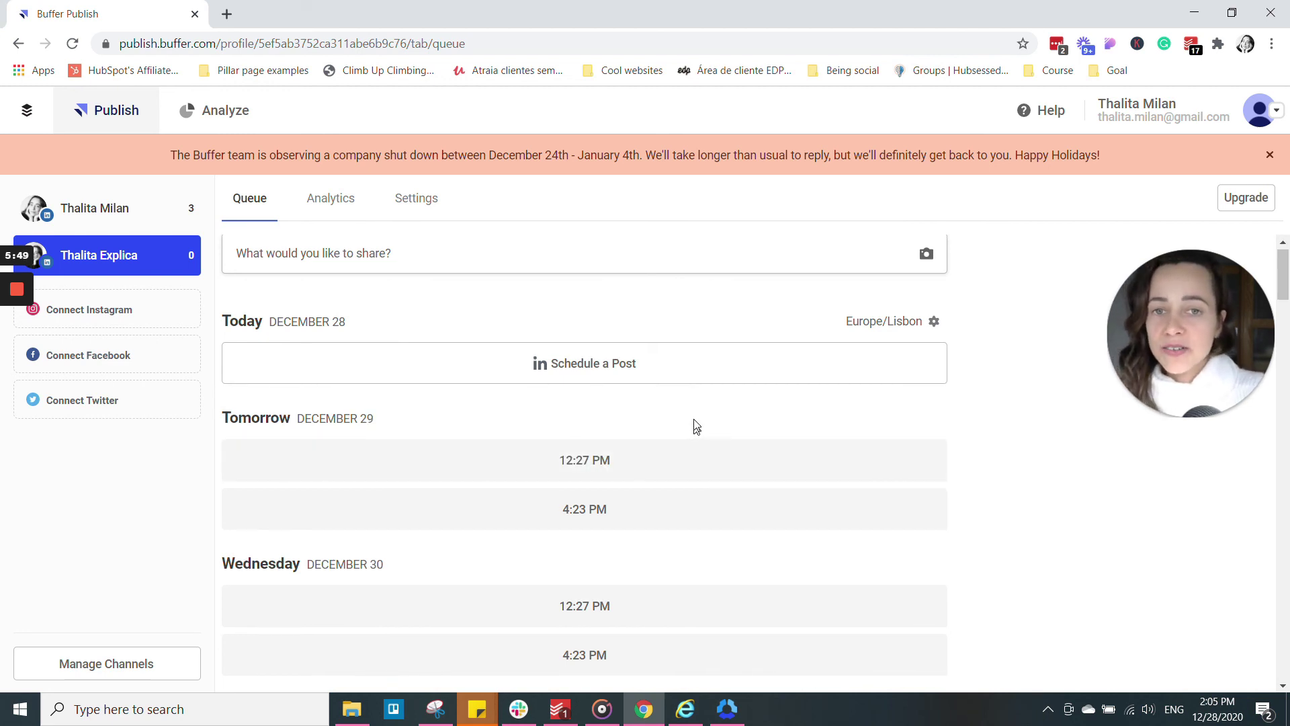
pyautogui.scroll(-2, 585, 276)
pyautogui.scroll(-5, 586, 277)
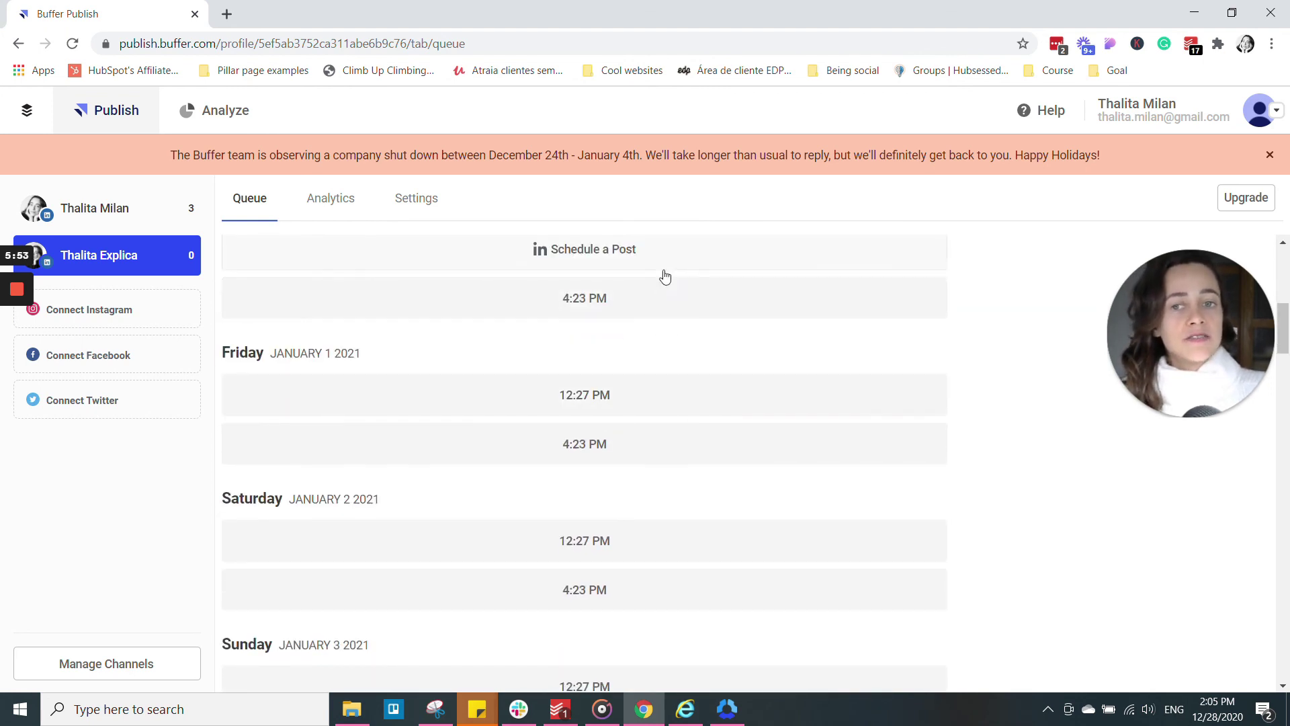
pyautogui.scroll(6, 706, 533)
pyautogui.scroll(2, 713, 500)
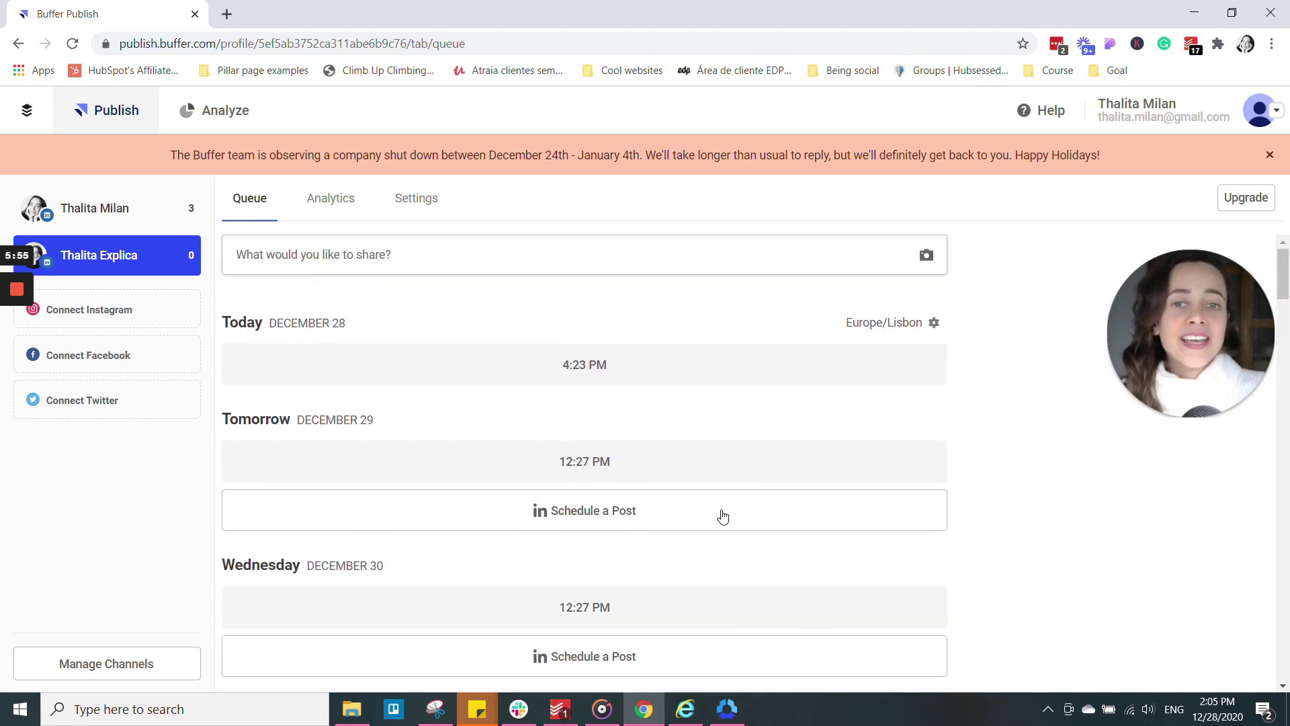